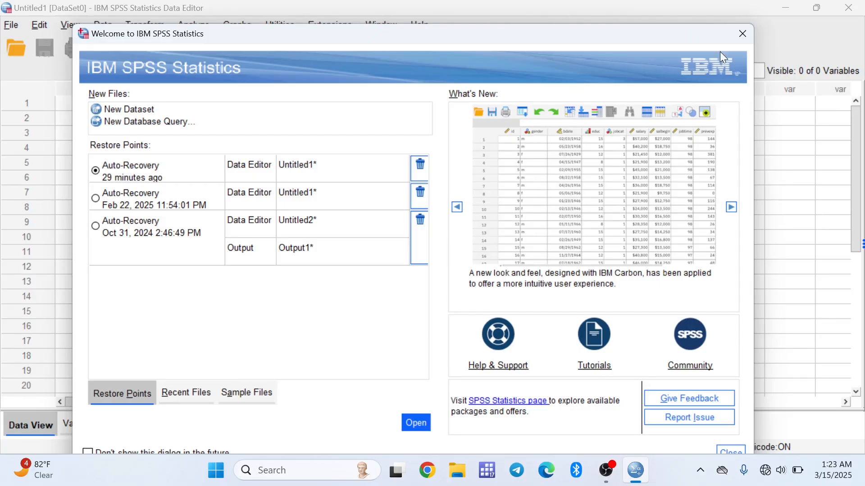
Dismiss the welcome dialog and display the variable definition grid of the empty dataset.
click(743, 35)
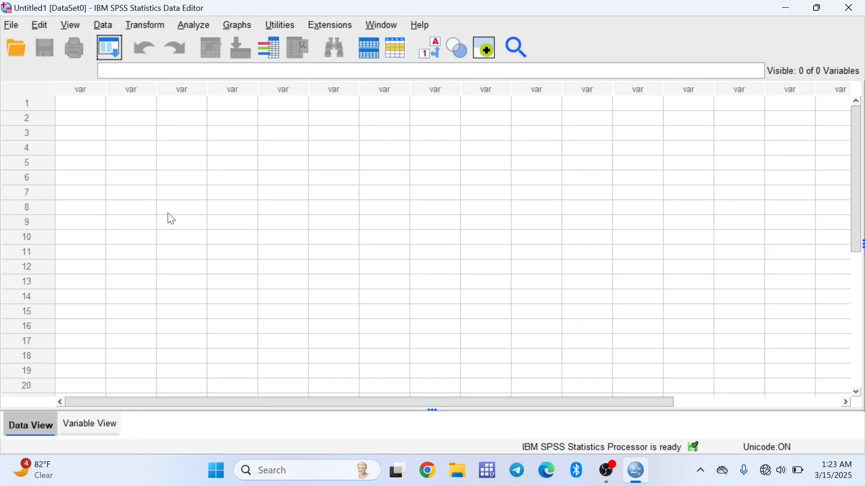
click(92, 417)
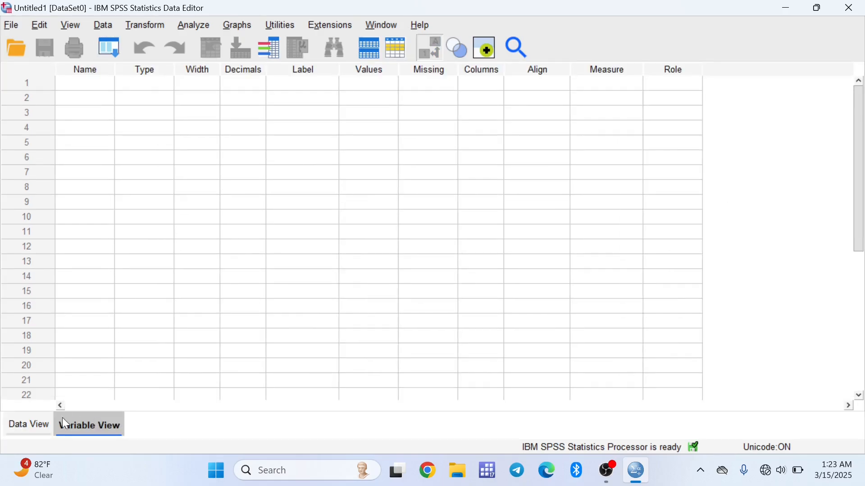
click(42, 419)
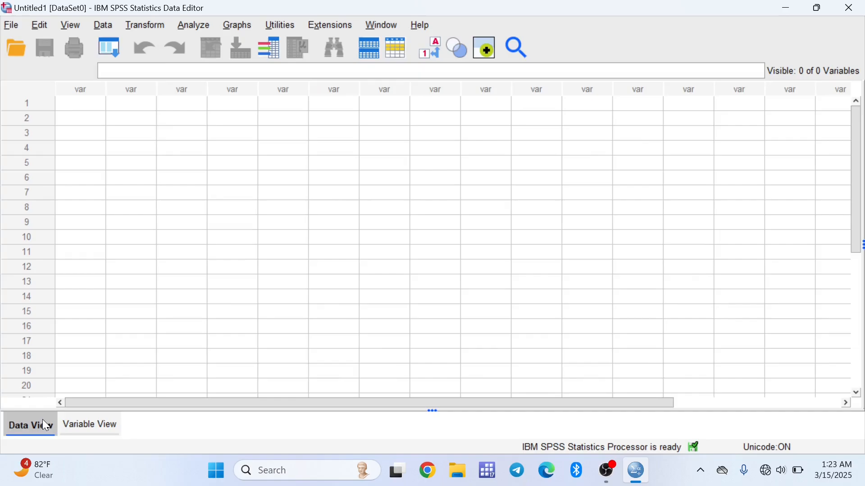
click(99, 425)
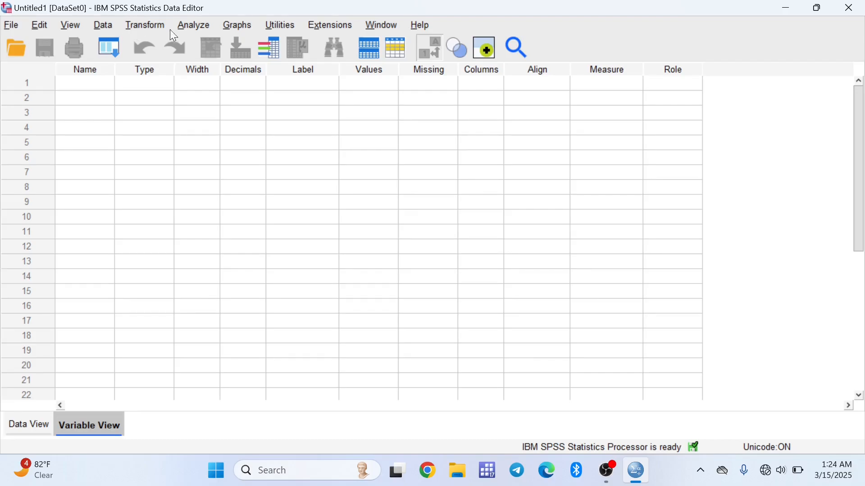
click(13, 26)
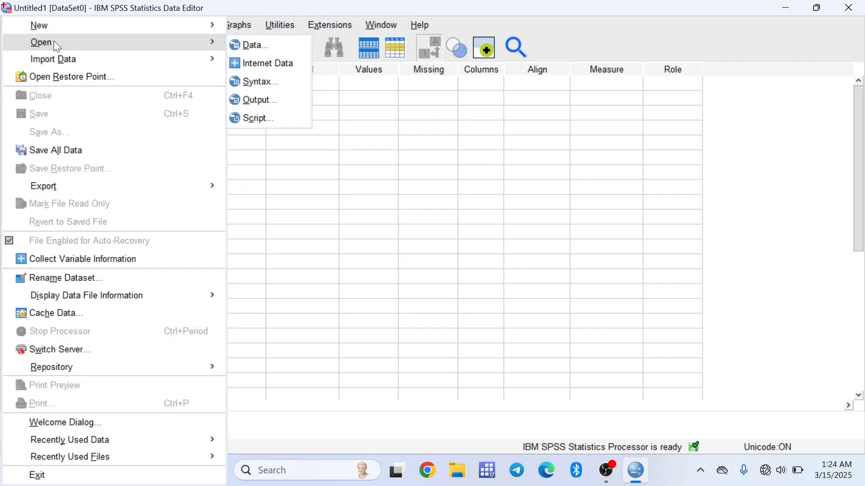
click(363, 143)
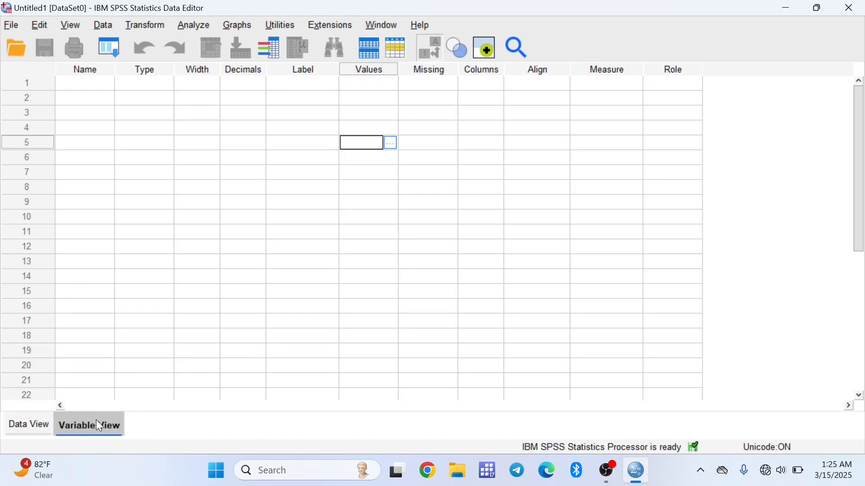
click(31, 425)
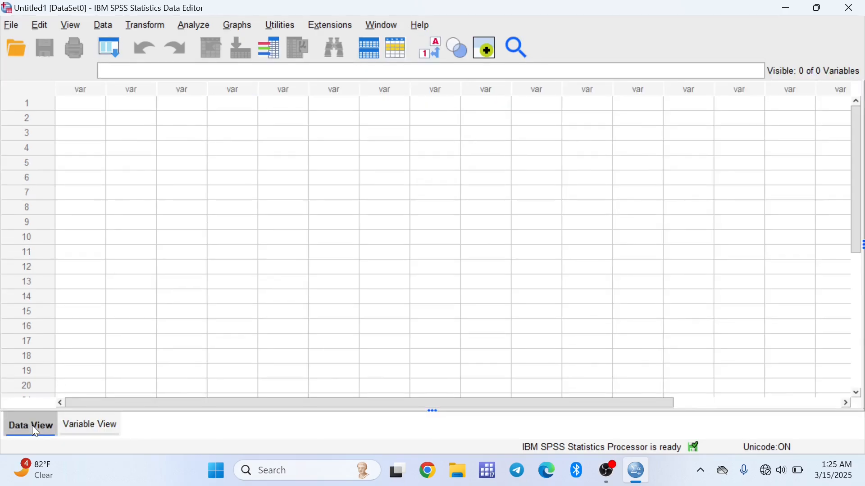
click(72, 426)
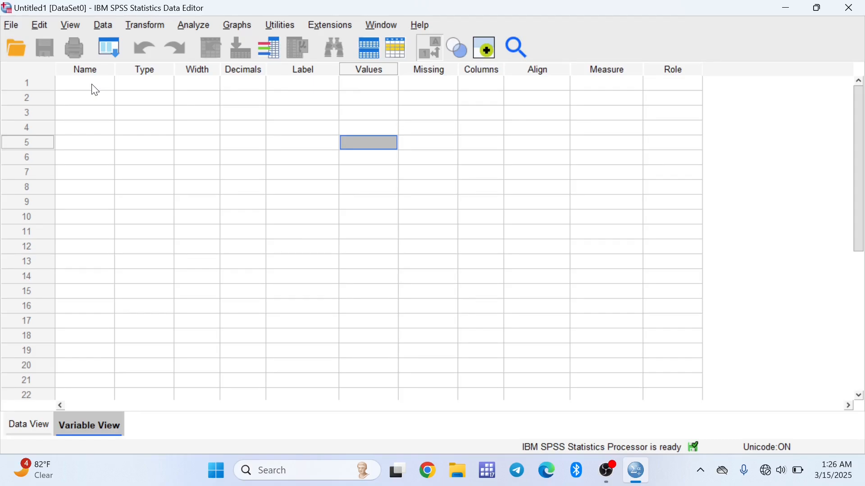
Define a variable named Gender in the first row of the variable grid.
click(93, 84)
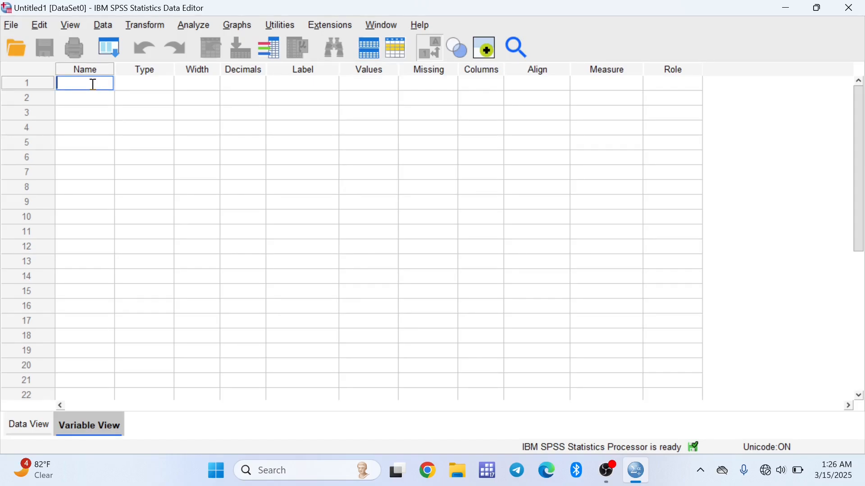
text(Gender)
key(Return)
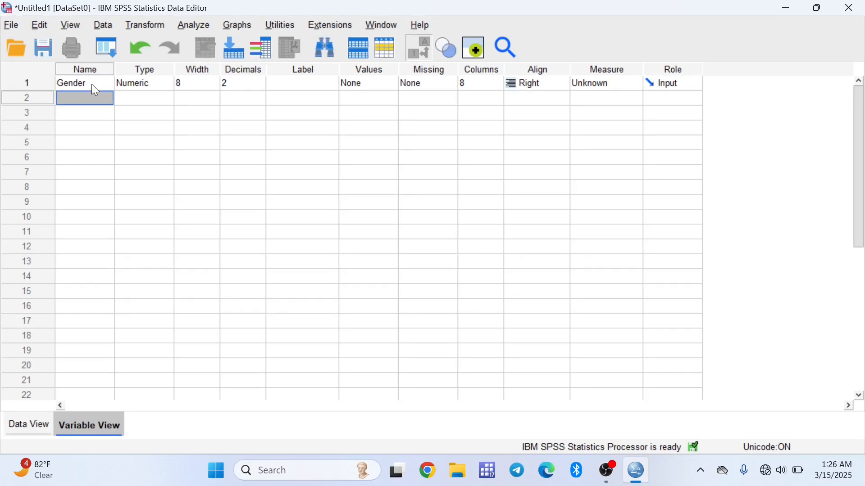
View the available variable types for Gender and close the dialog without changing anything.
click(165, 85)
click(167, 84)
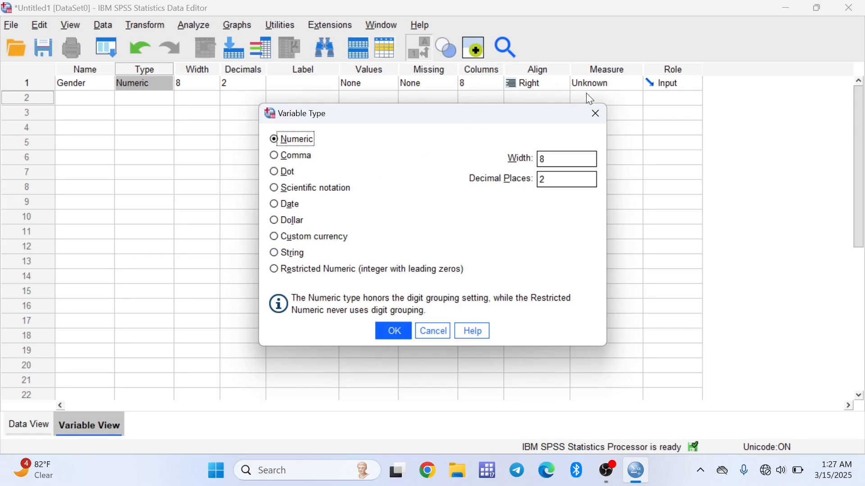
click(594, 114)
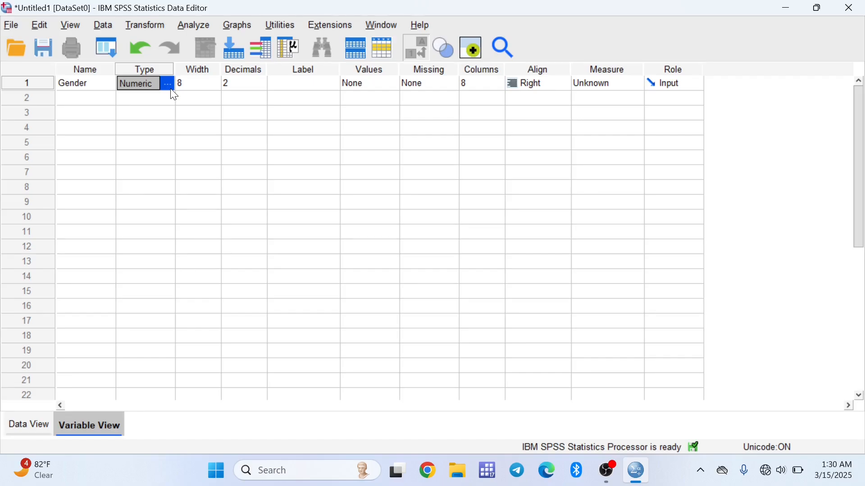
Set Gender's decimals to 0 and its label to "Gender of respondent".
click(204, 85)
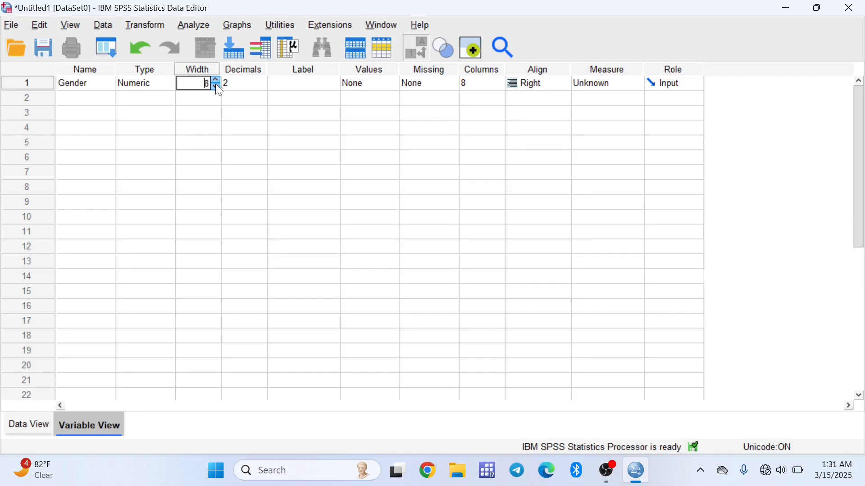
click(242, 82)
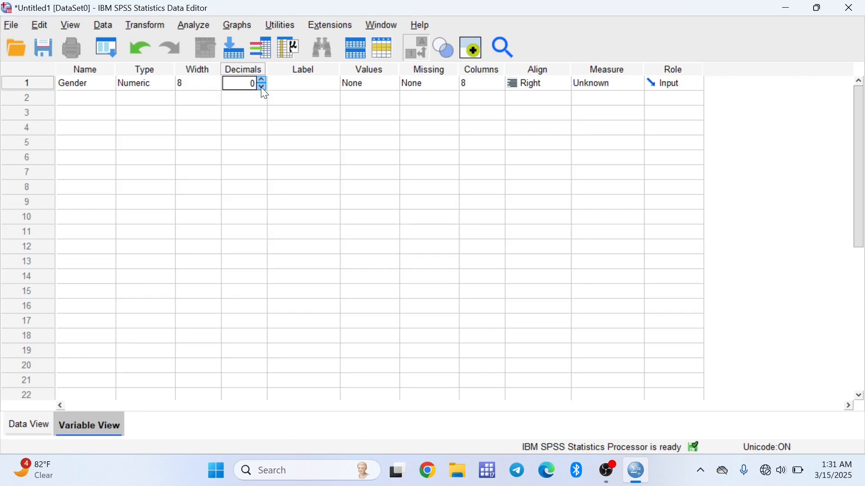
click(296, 83)
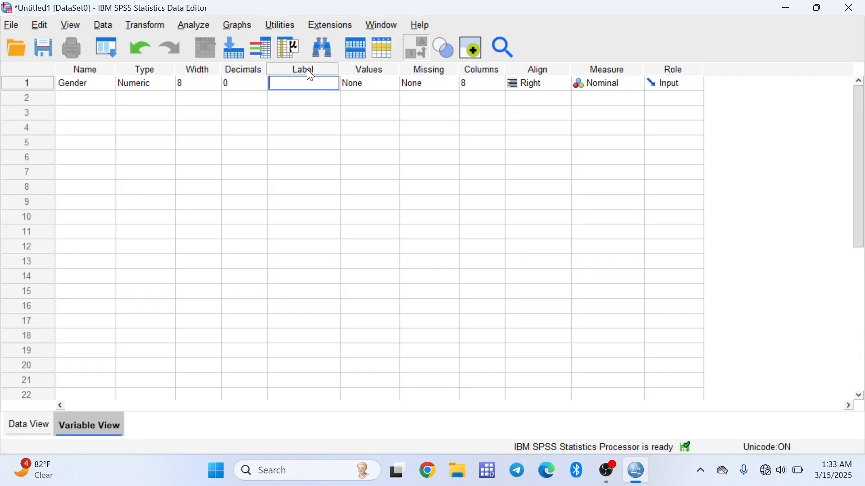
text(Gender of respondent)
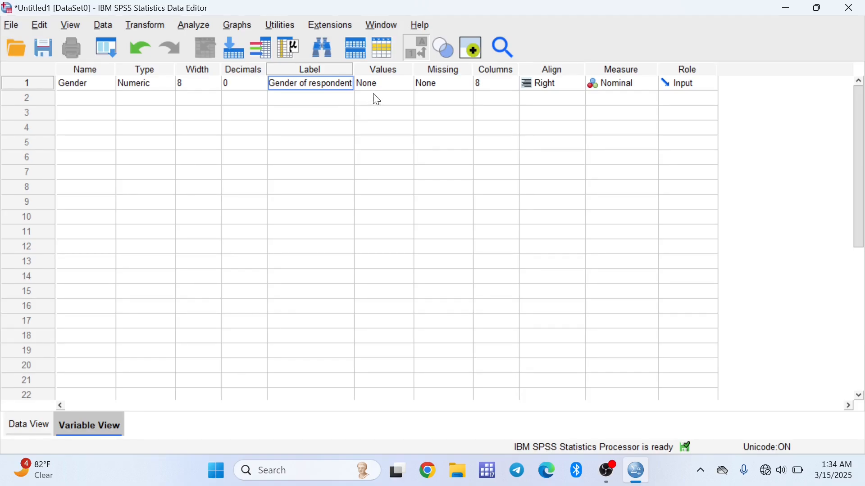
Open the value labels of Gender and add value 1 with the label Male.
click(383, 72)
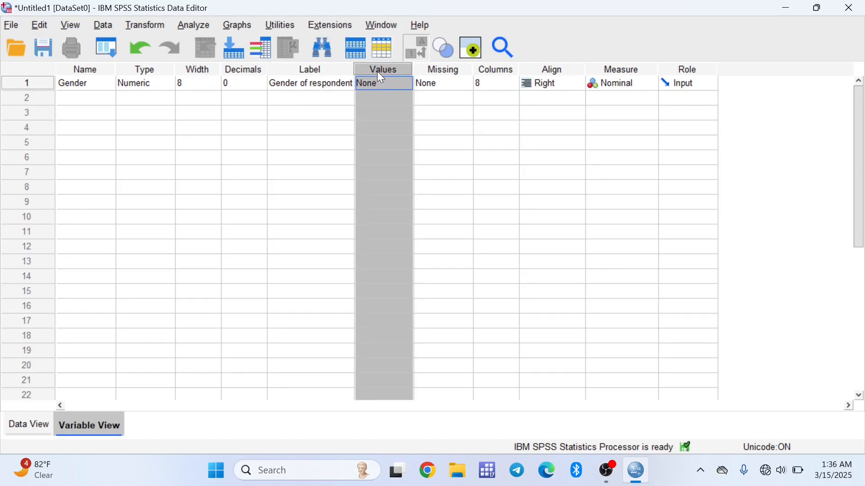
click(378, 71)
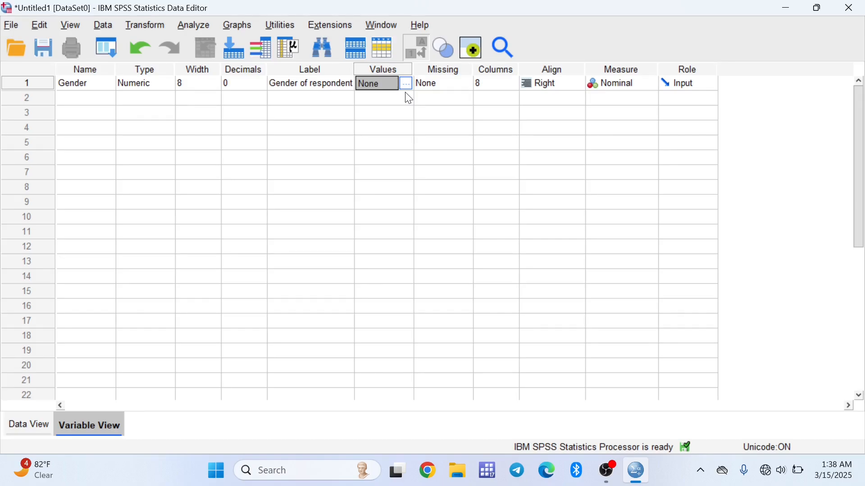
click(408, 85)
click(405, 83)
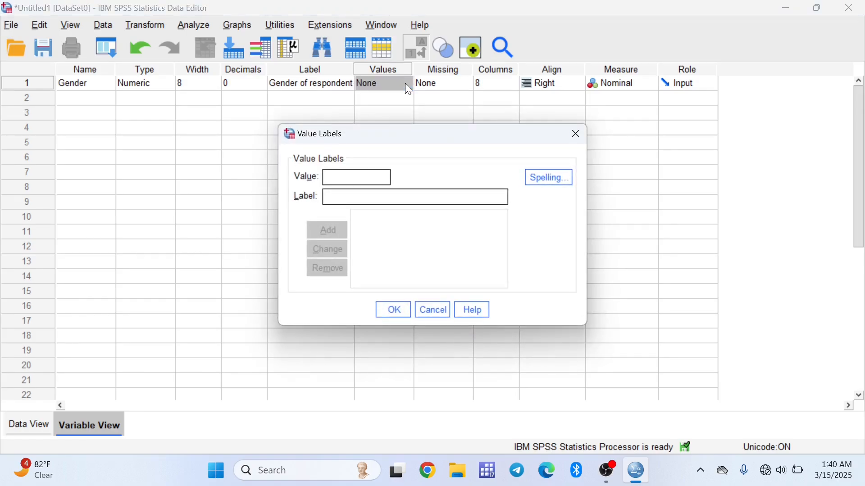
text(1)
click(341, 197)
text(Male)
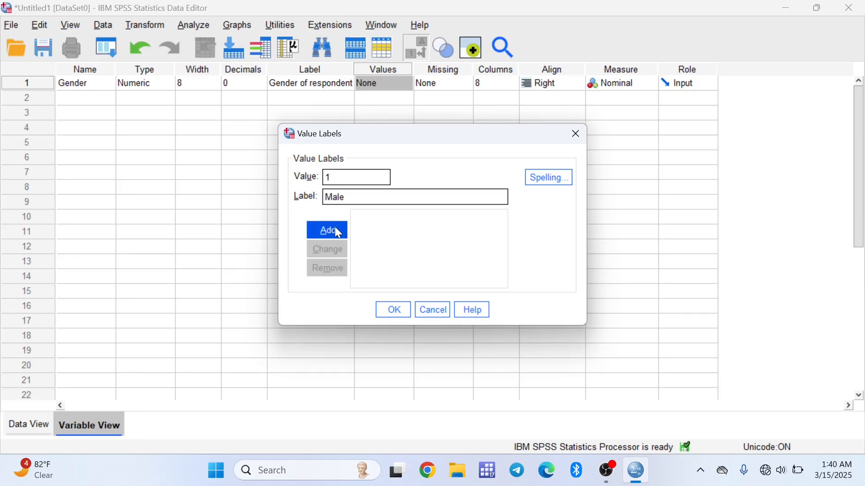
click(337, 229)
Add value 2 with the label Female and apply the value labels to Gender.
text(2)
click(342, 196)
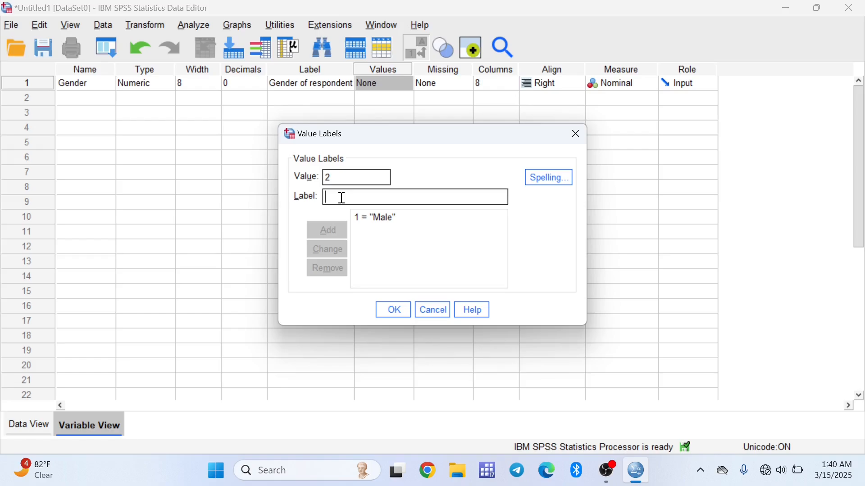
text(Female)
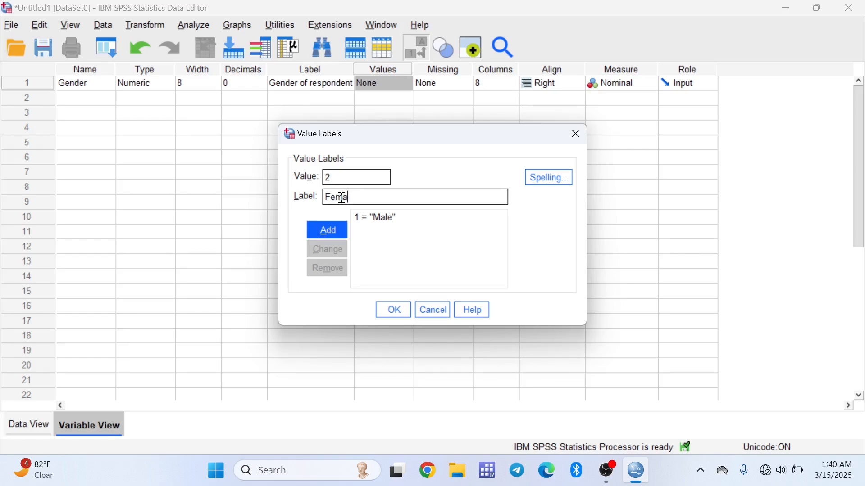
click(336, 232)
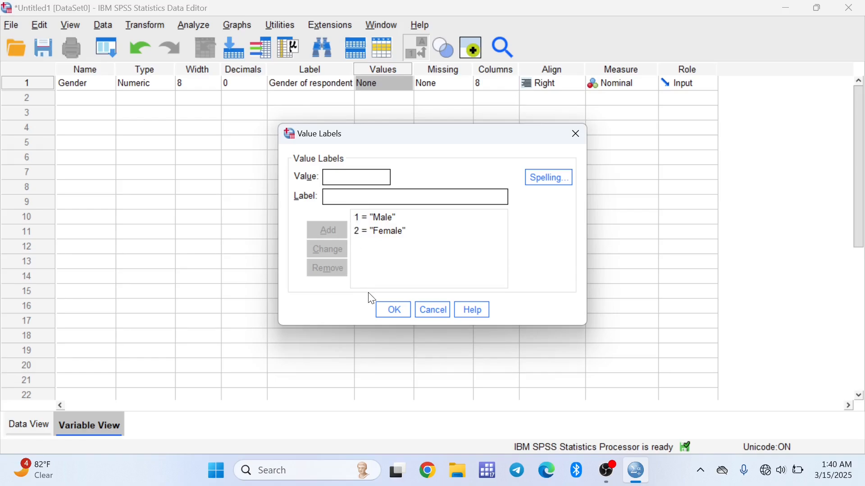
click(388, 312)
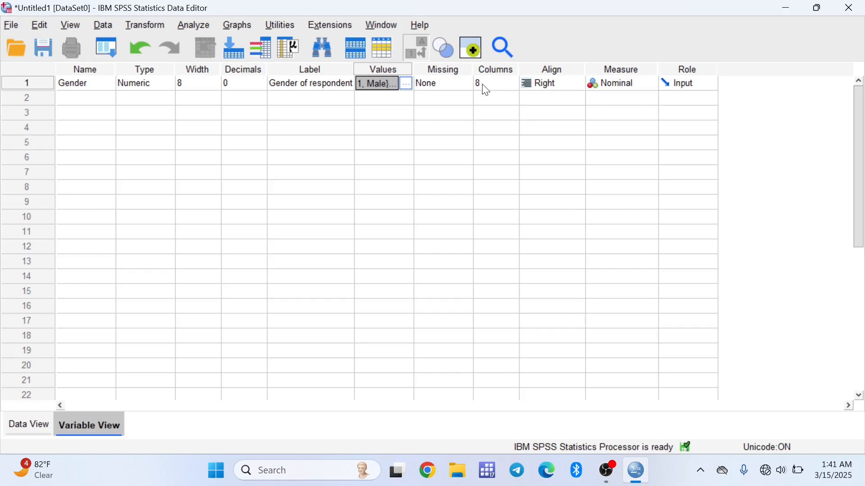
Look at the Gender column in the data sheet and return to the variable definitions.
click(28, 424)
click(34, 423)
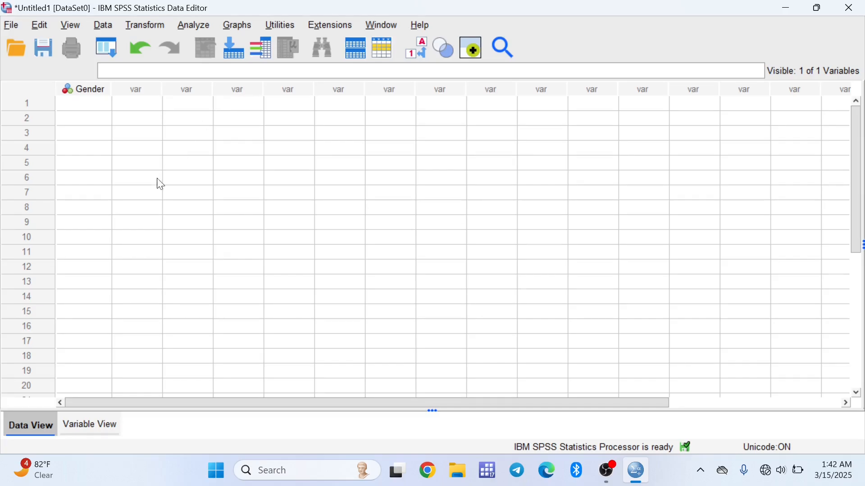
click(83, 428)
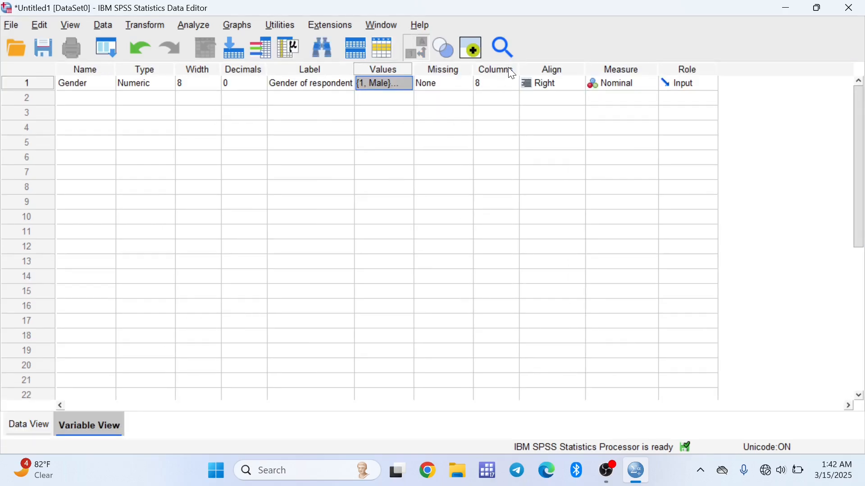
Set Gender's display column width to 17 and check the column in the data sheet.
click(514, 81)
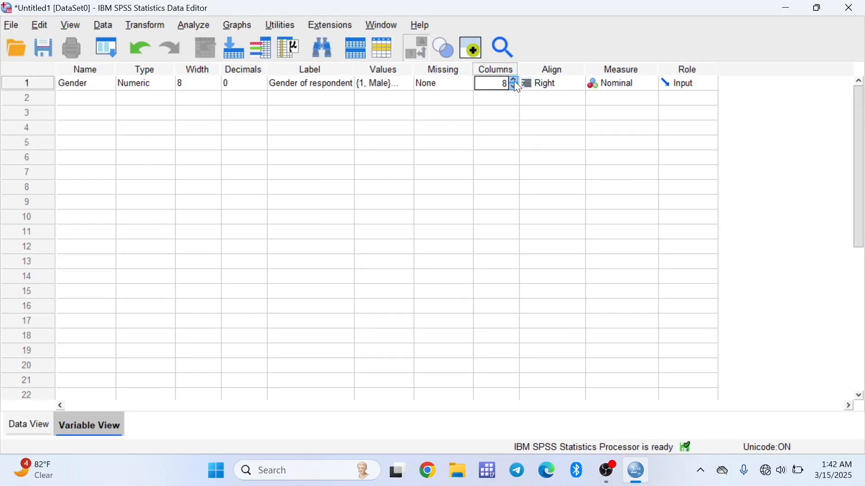
click(514, 81)
click(515, 81)
click(40, 427)
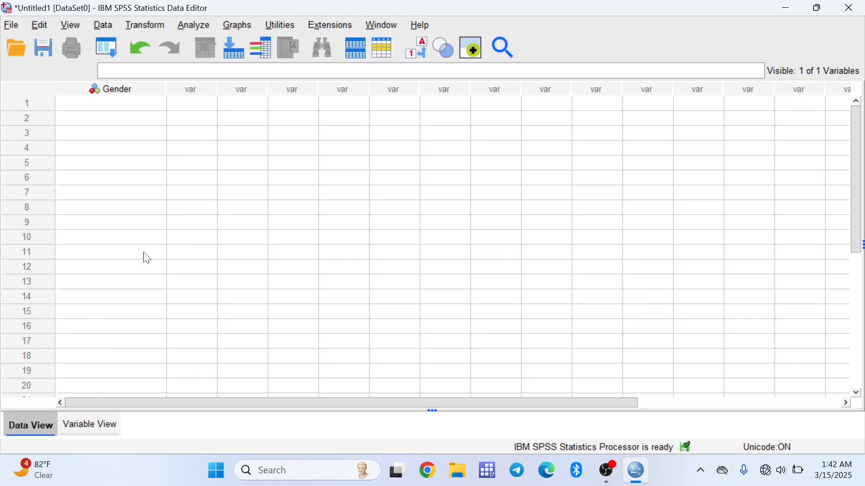
click(96, 426)
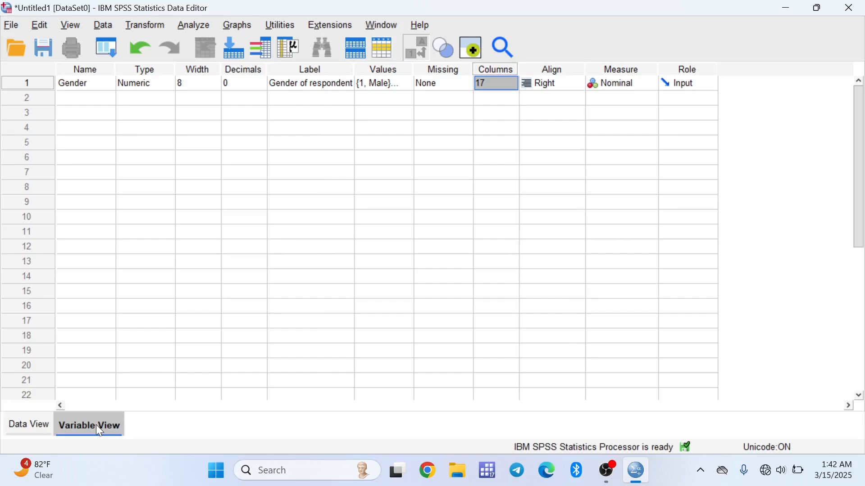
Reduce Gender's display column width to 8.
click(514, 86)
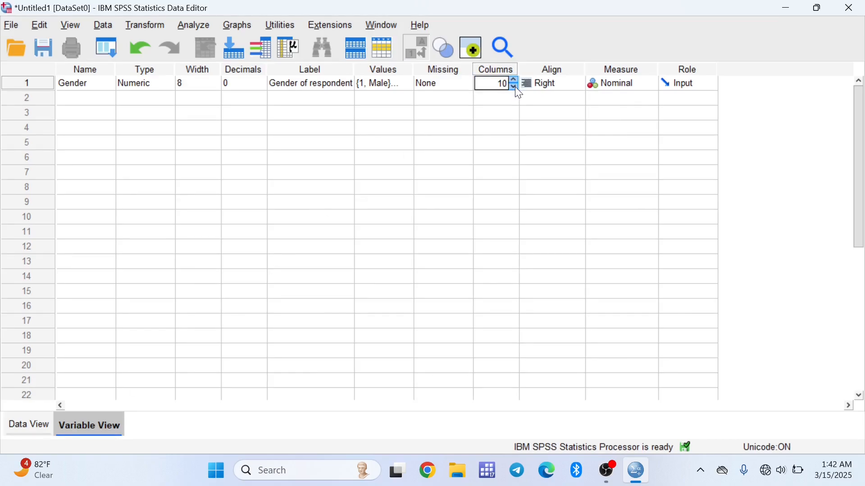
click(515, 86)
View the measurement level and role options for Gender, keeping Nominal and Input.
click(651, 87)
click(652, 86)
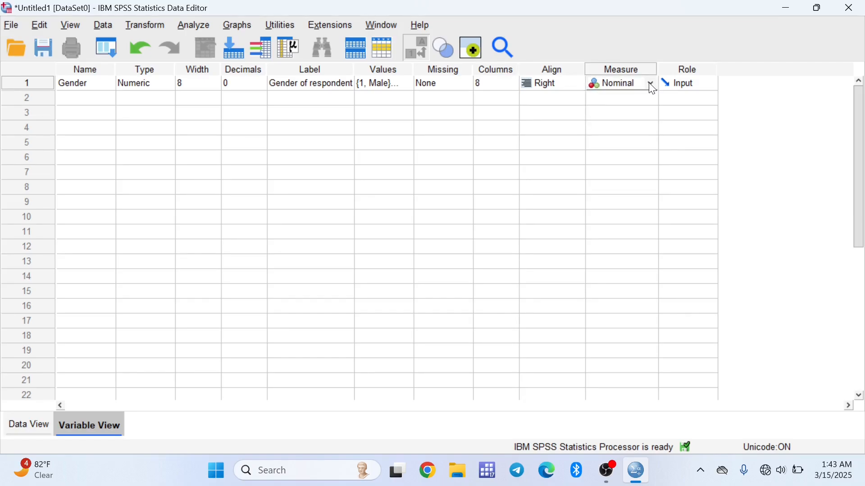
click(653, 86)
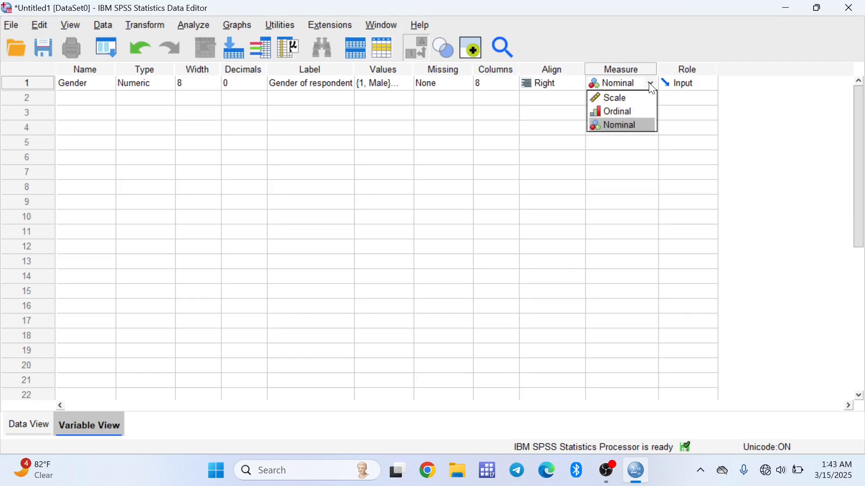
click(631, 136)
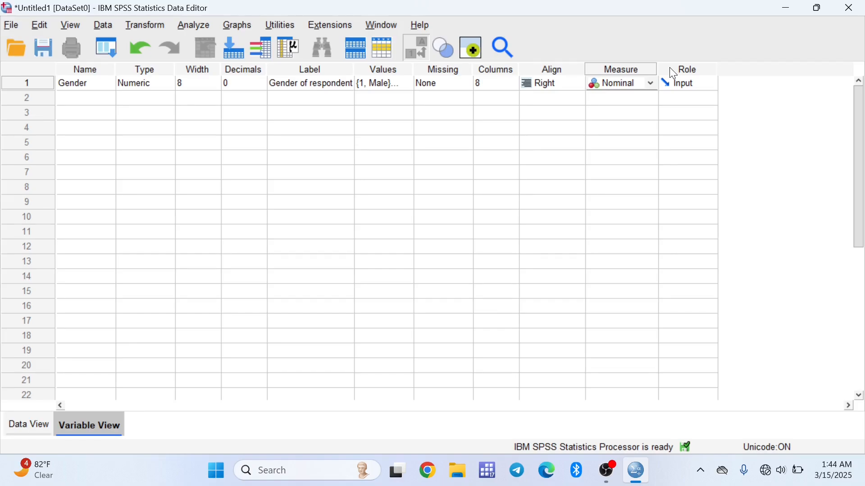
click(688, 83)
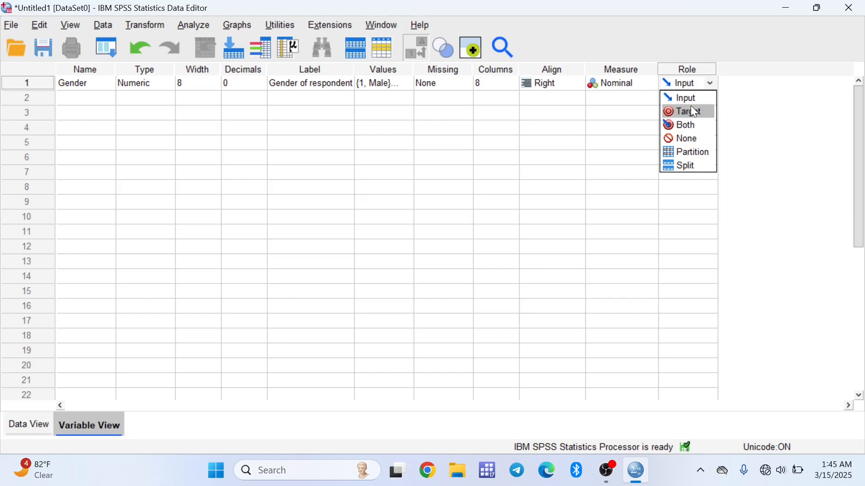
click(705, 83)
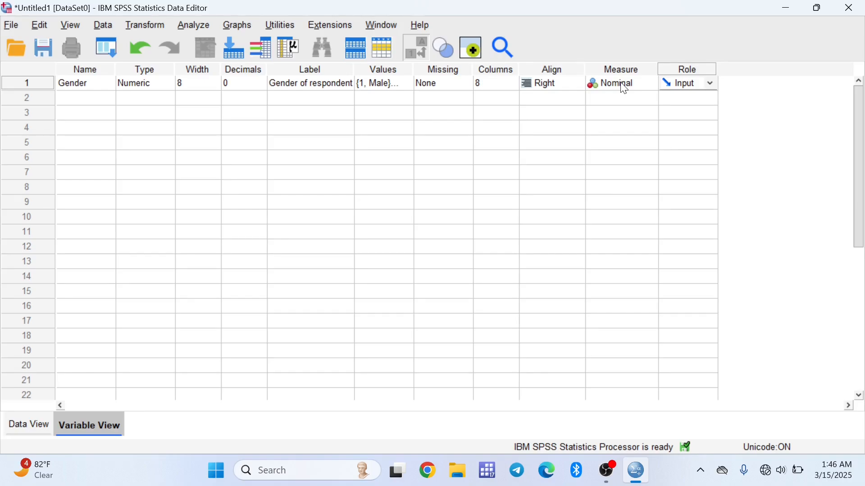
Add a second variable named Height below Gender.
click(96, 95)
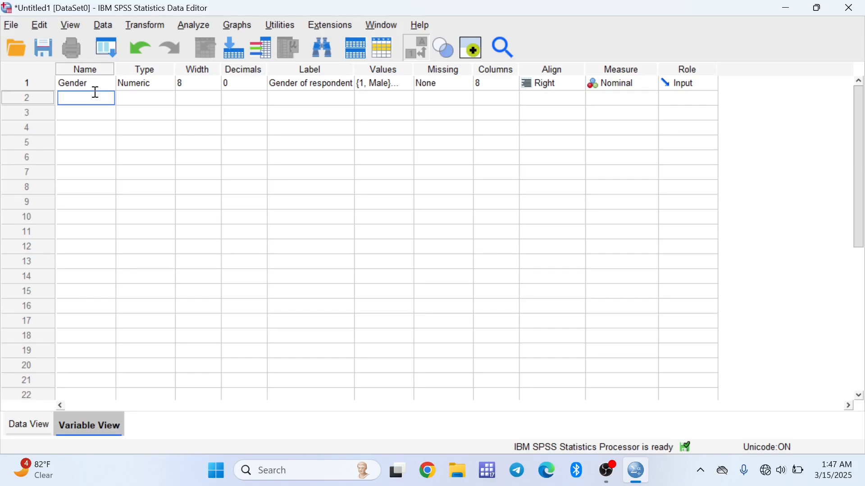
text(Height)
key(Return)
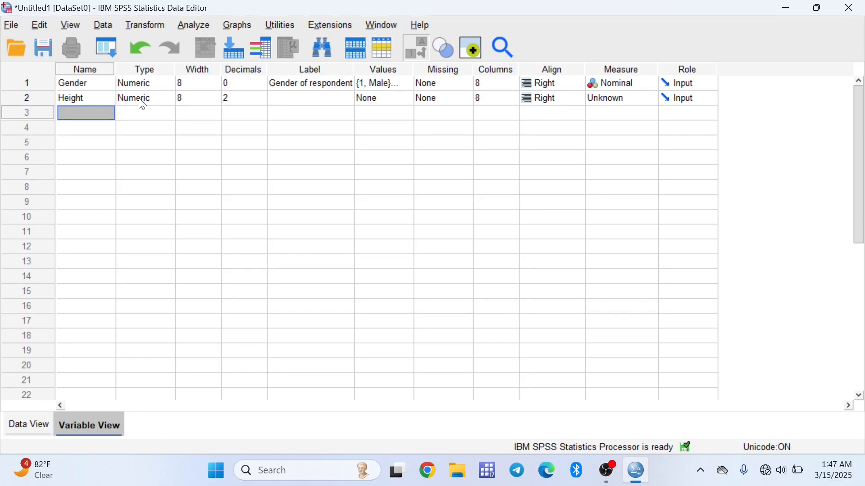
Label the Height variable "Height in cm" and set its measurement level to Scale.
click(156, 102)
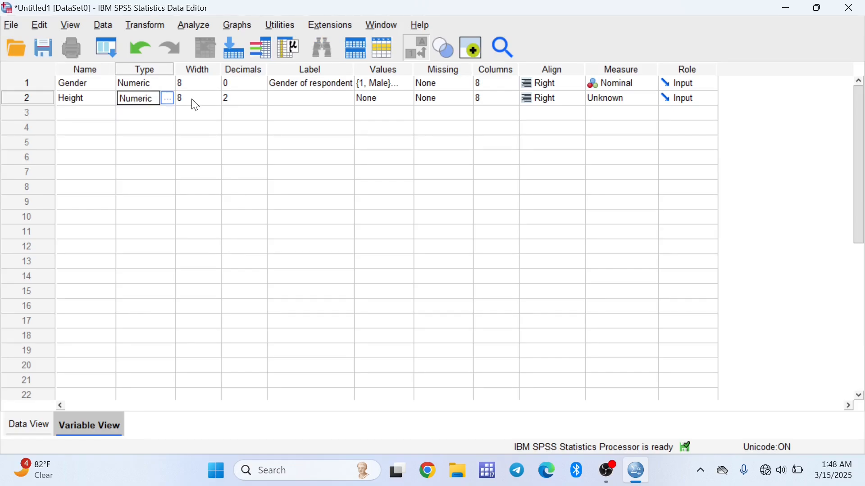
click(237, 103)
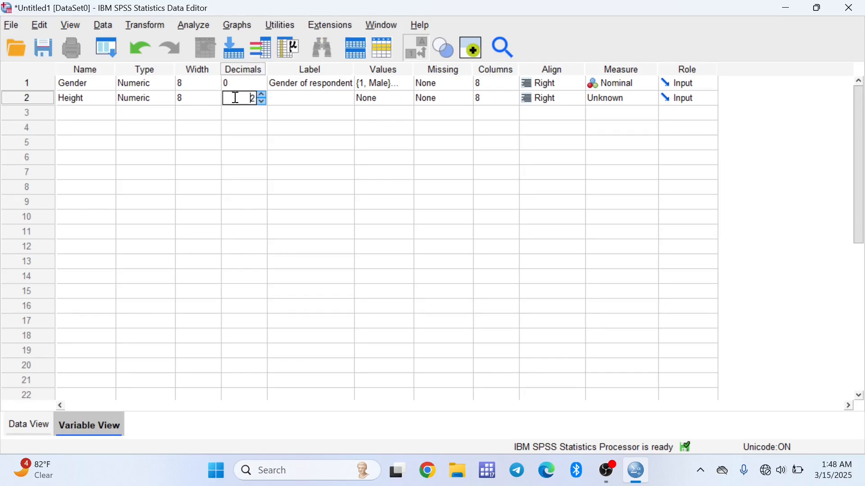
click(285, 106)
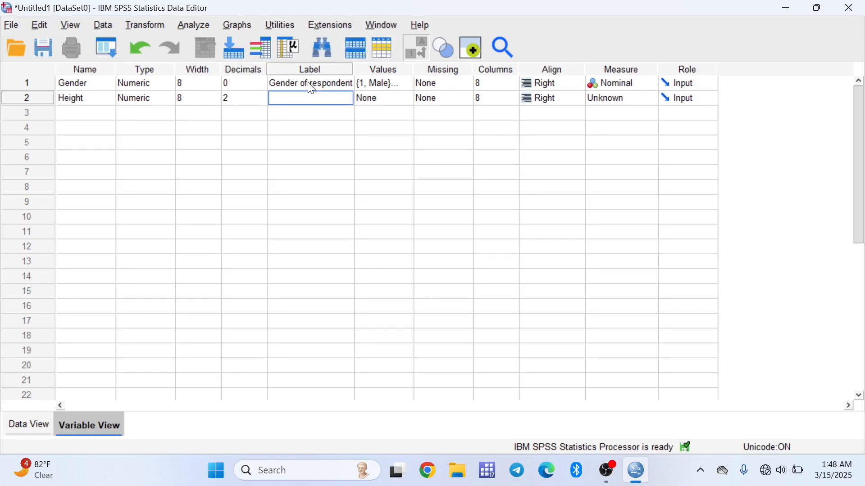
text(Height in cm)
click(604, 101)
click(610, 112)
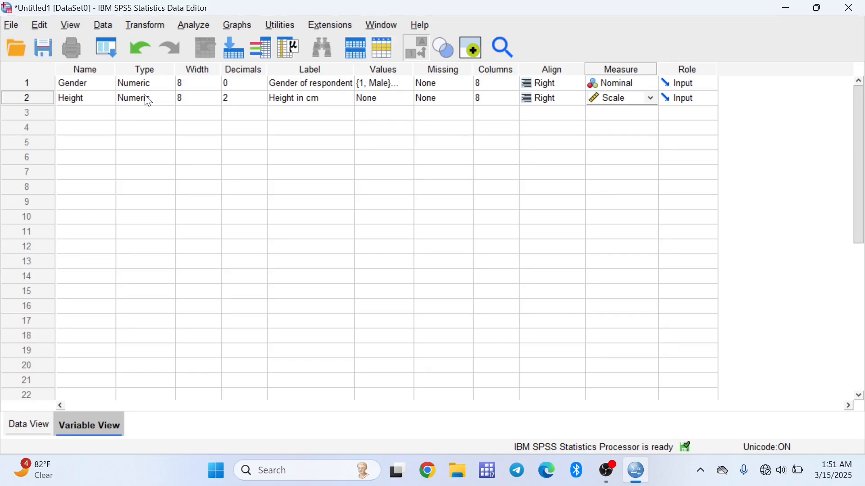
Enter the first case in the data sheet with Gender code 1 and Height 170.
click(32, 427)
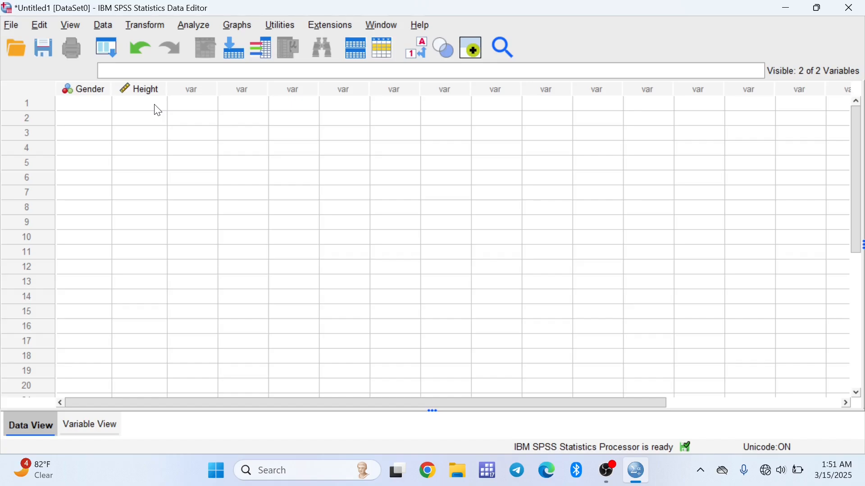
click(94, 108)
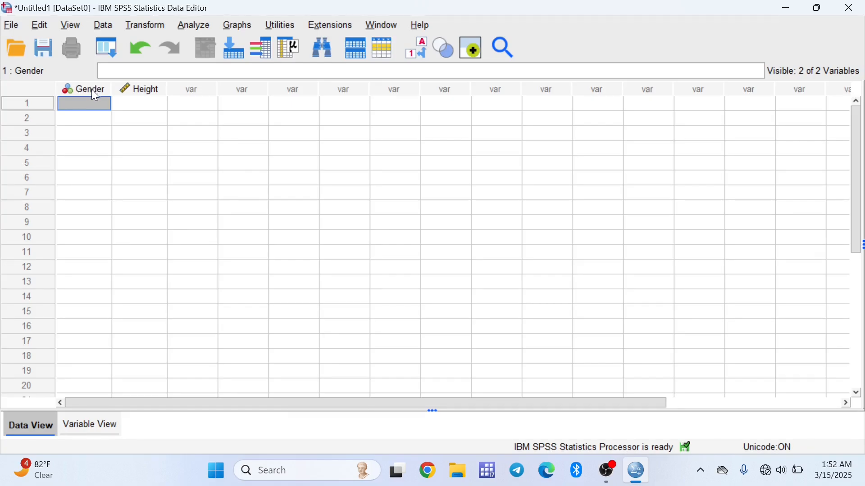
double_click(92, 107)
text(1)
key(Return)
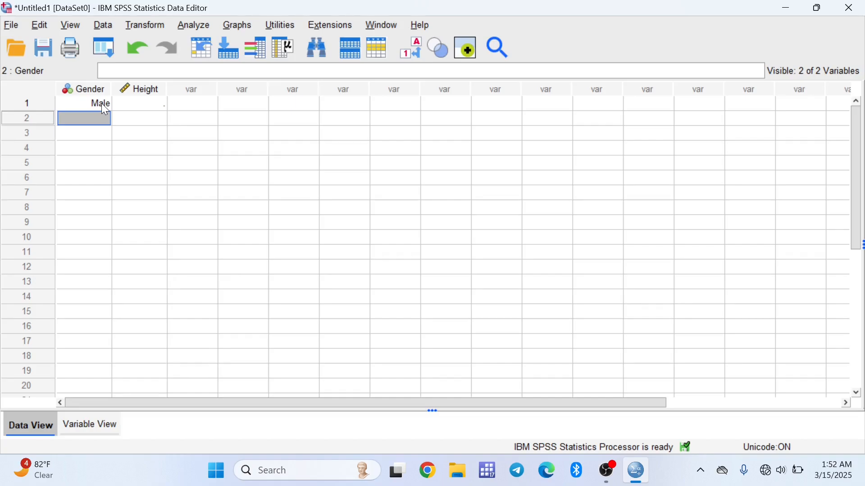
click(141, 105)
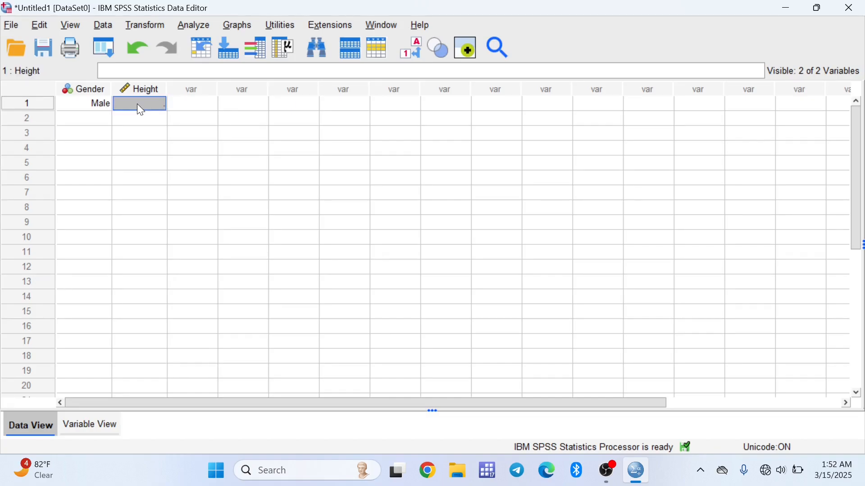
text(170)
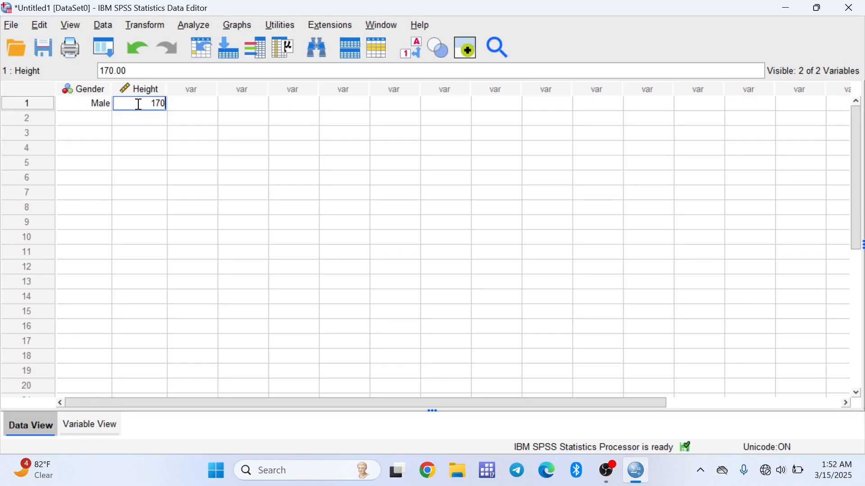
key(Return)
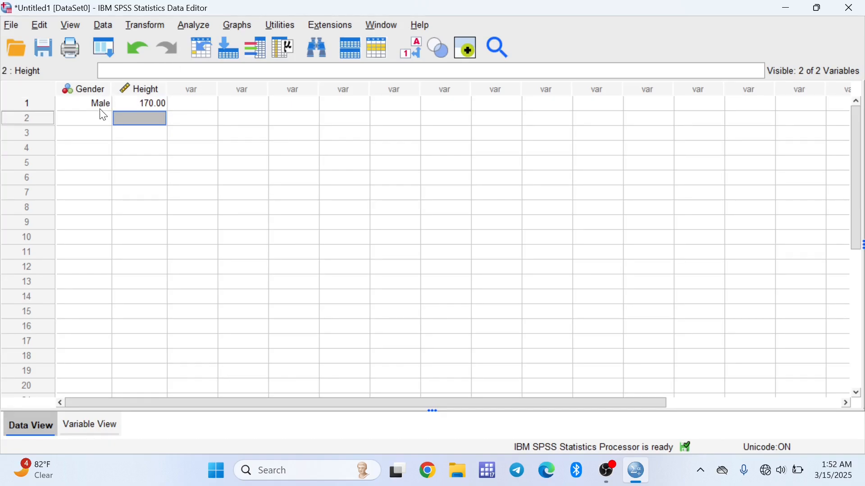
Enter the second case in the data sheet with Gender code 2 and Height 168.
click(89, 120)
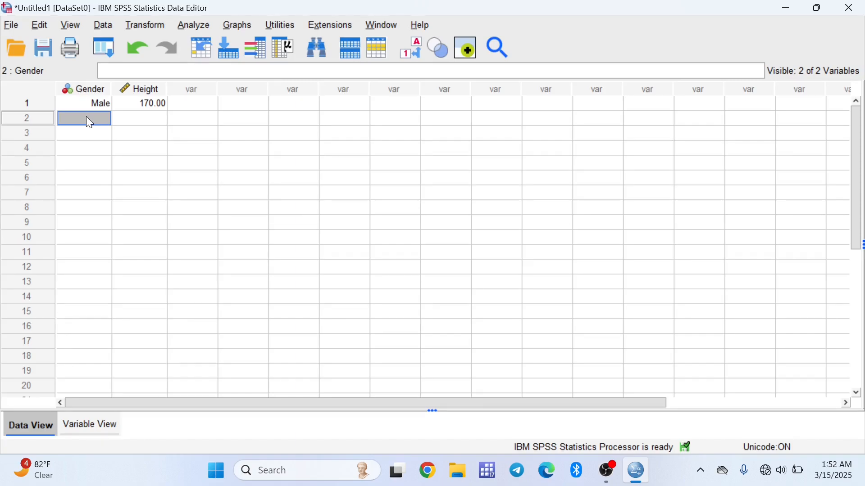
text(2)
key(Return)
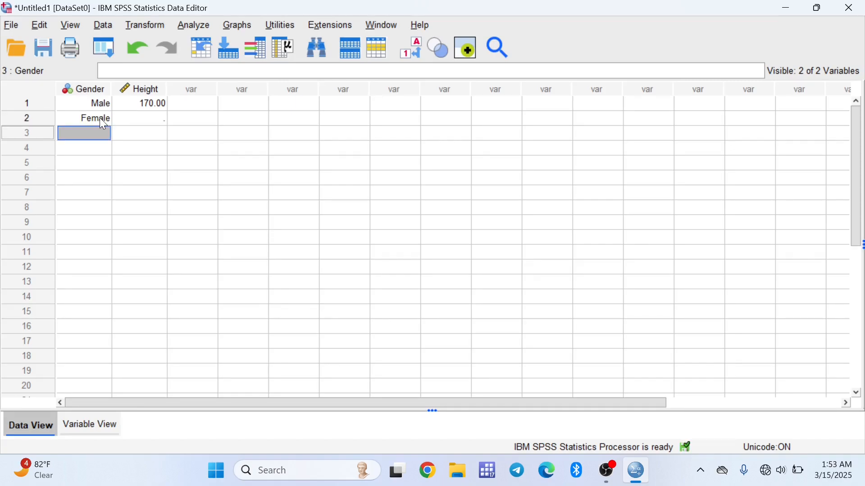
click(127, 121)
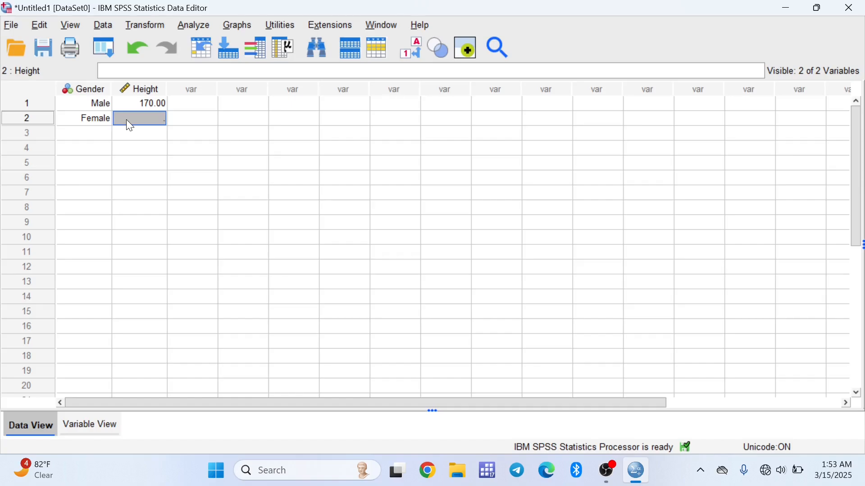
text(168)
key(Return)
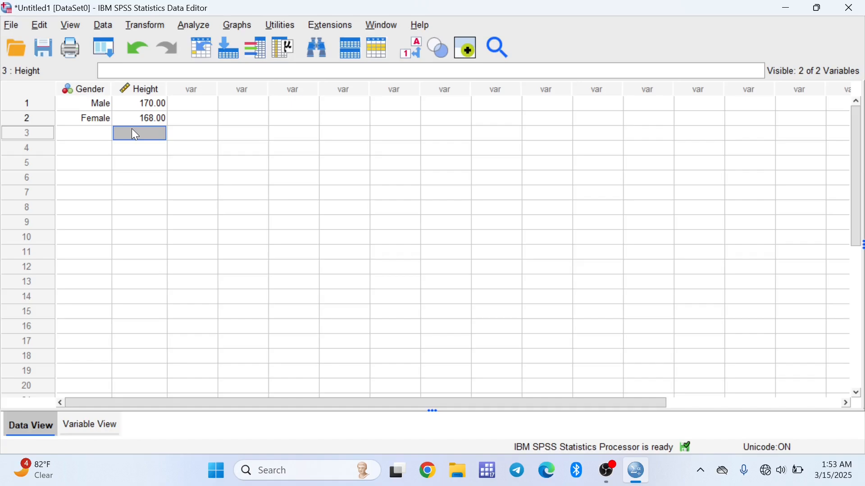
key(Down)
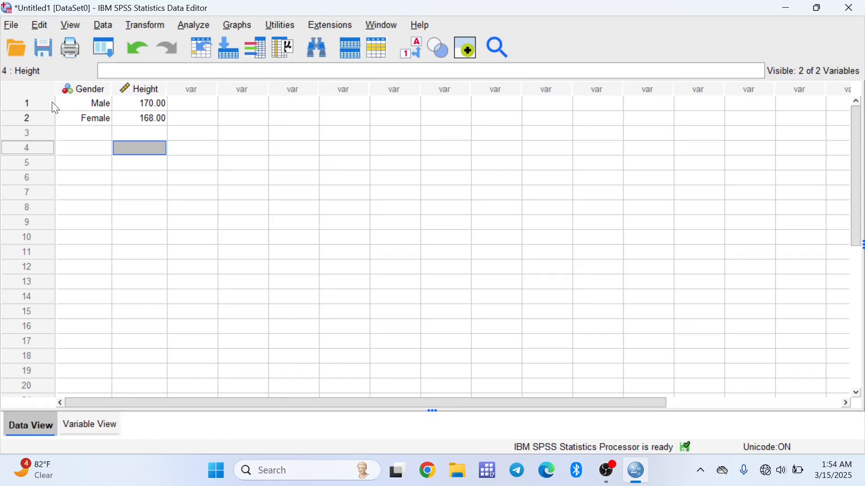
Clear cases 1 and 2 from the data sheet.
drag(44, 104, 46, 120)
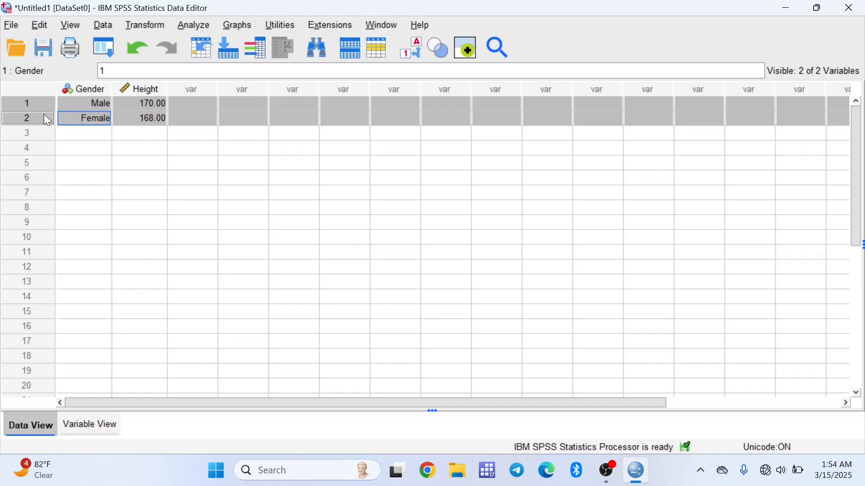
right_click(44, 114)
click(41, 101)
click(58, 148)
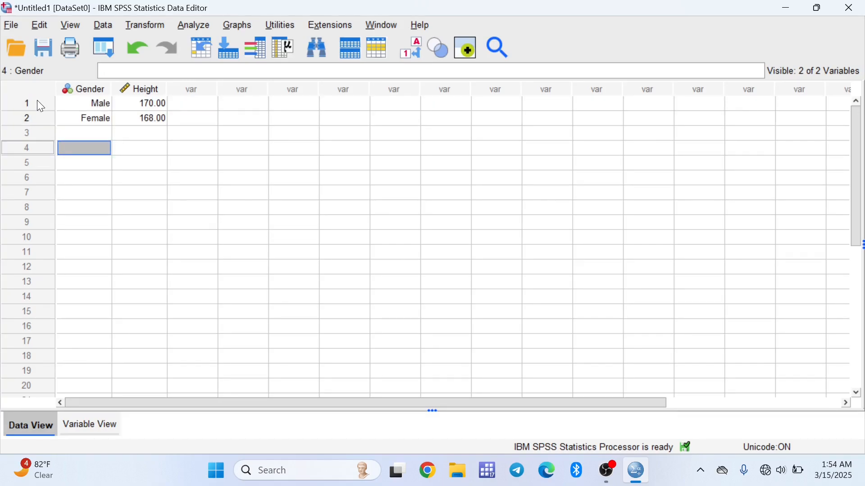
drag(38, 103, 38, 116)
right_click(38, 115)
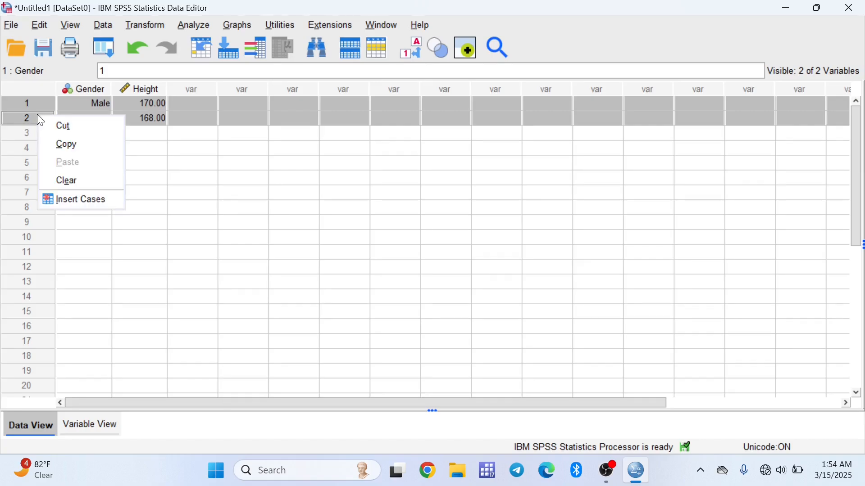
click(55, 180)
click(437, 266)
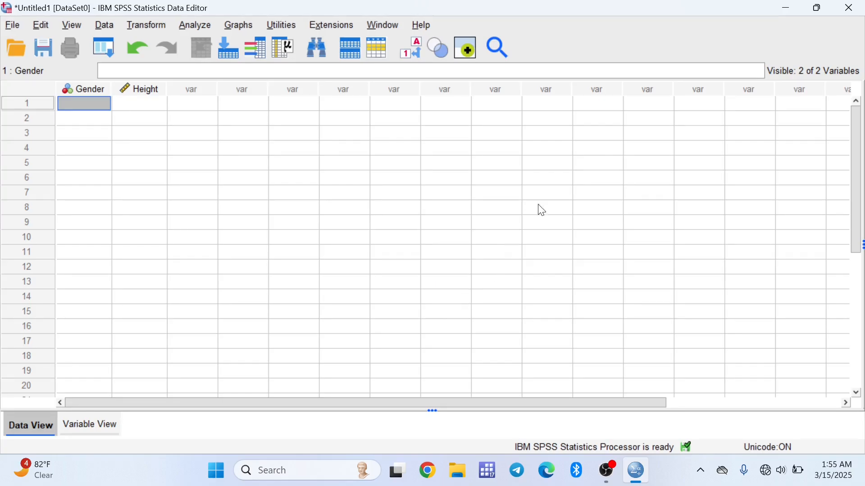
Open the Data1 workbook in Excel from the desktop and copy the Gender values in A2:A21.
click(793, 7)
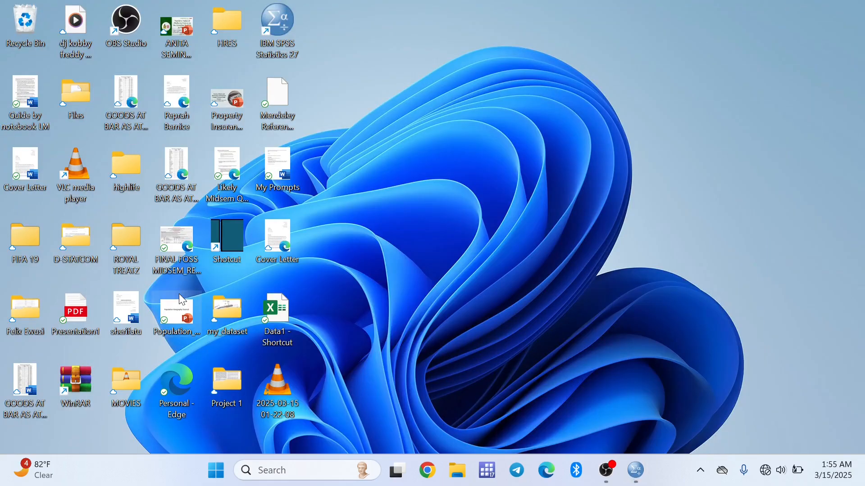
double_click(283, 304)
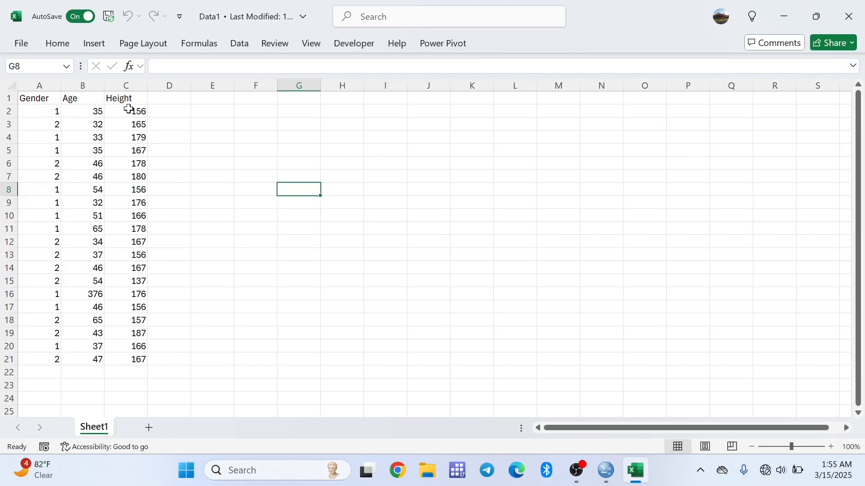
click(50, 112)
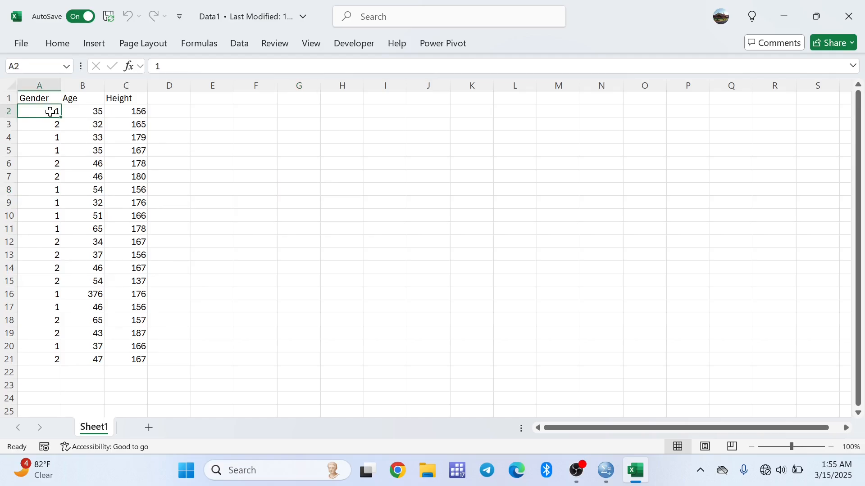
key(ctrl+shift+Down)
key(ctrl+c)
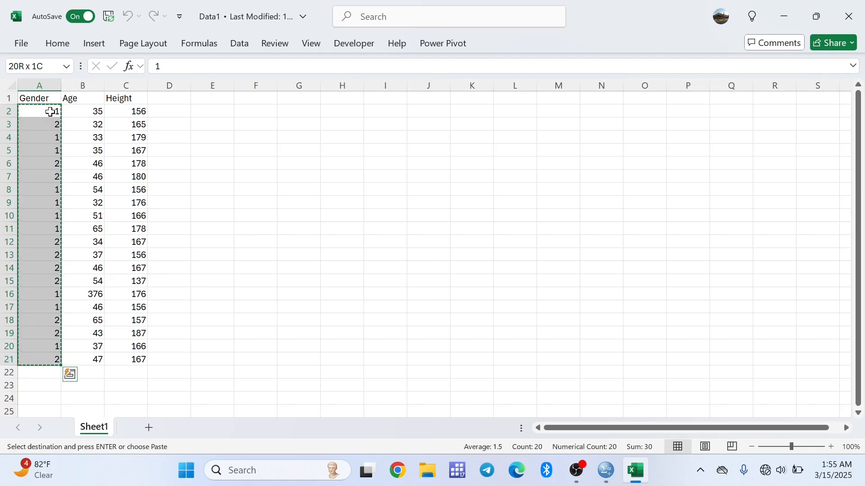
Switch back to SPSS and paste the copied codes into the Gender column starting at case 1.
click(607, 471)
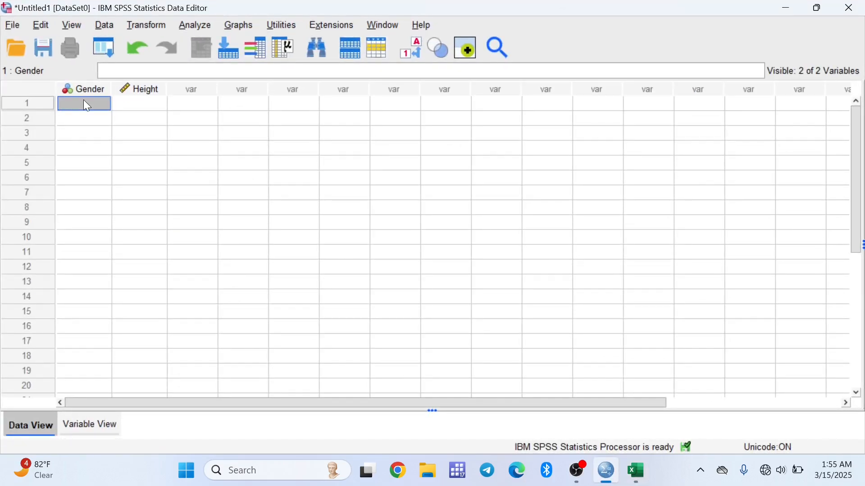
key(ctrl+v)
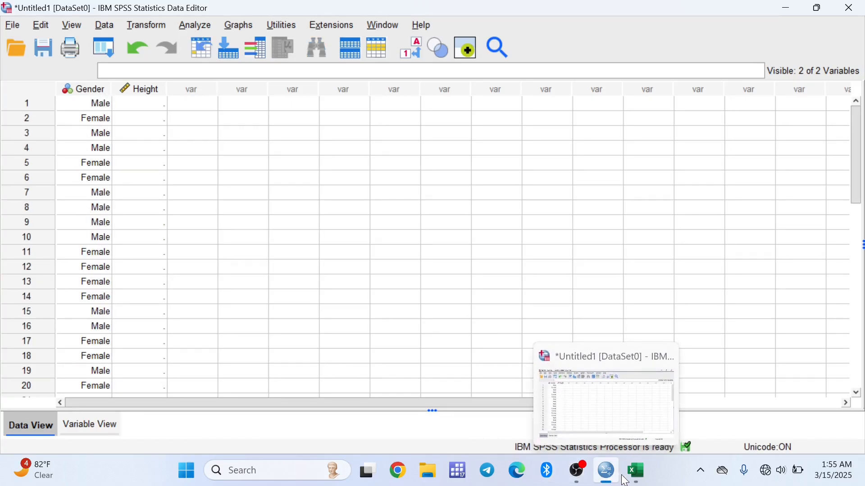
click(636, 472)
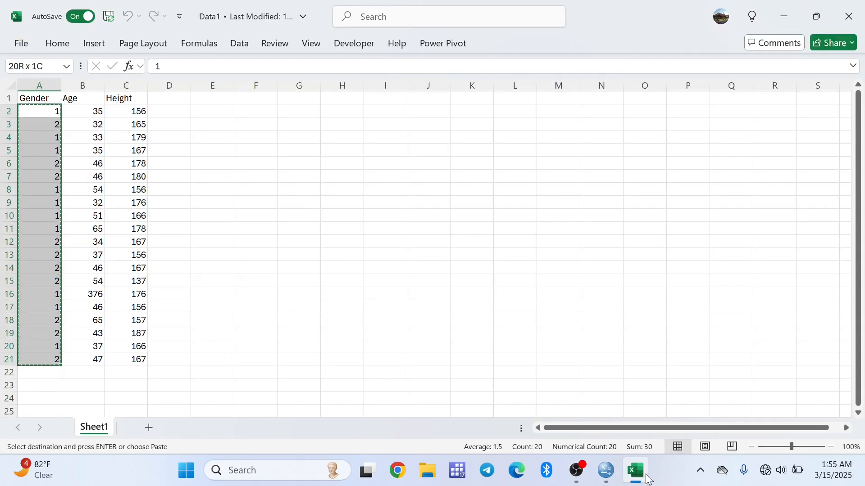
click(615, 478)
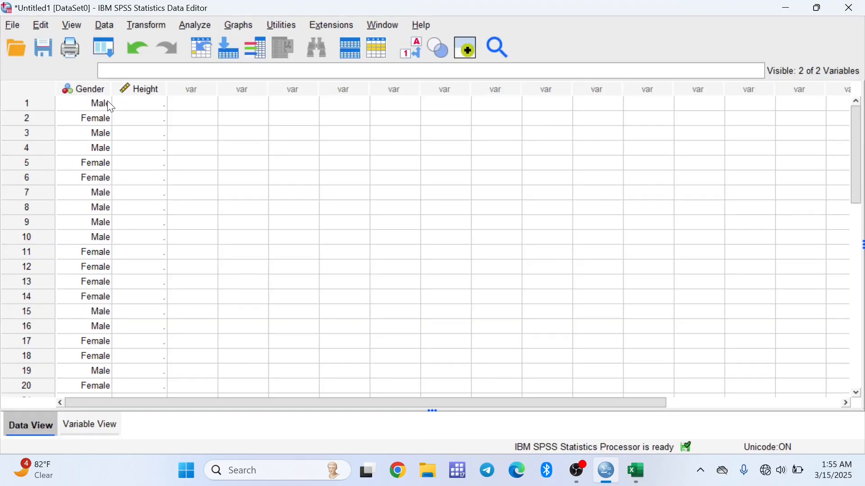
Switch to the Data1 workbook in Excel and copy the Height values in C2:C21.
click(642, 482)
click(134, 112)
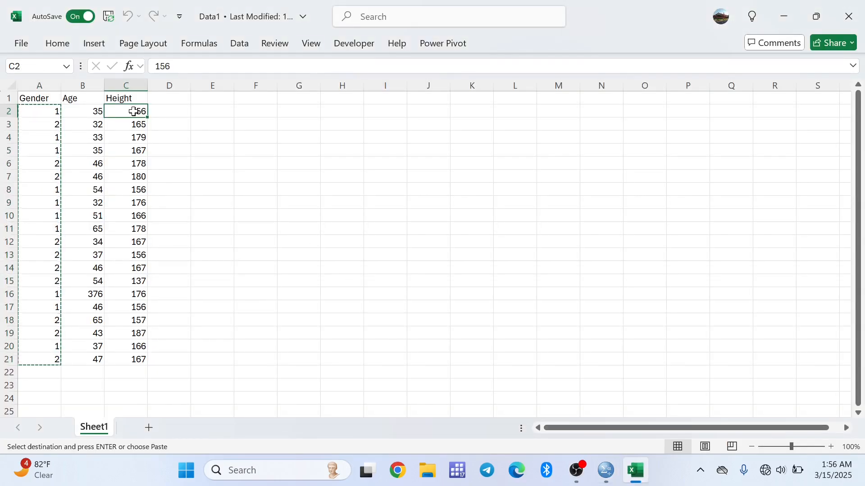
key(ctrl+shift+Down)
key(ctrl+c)
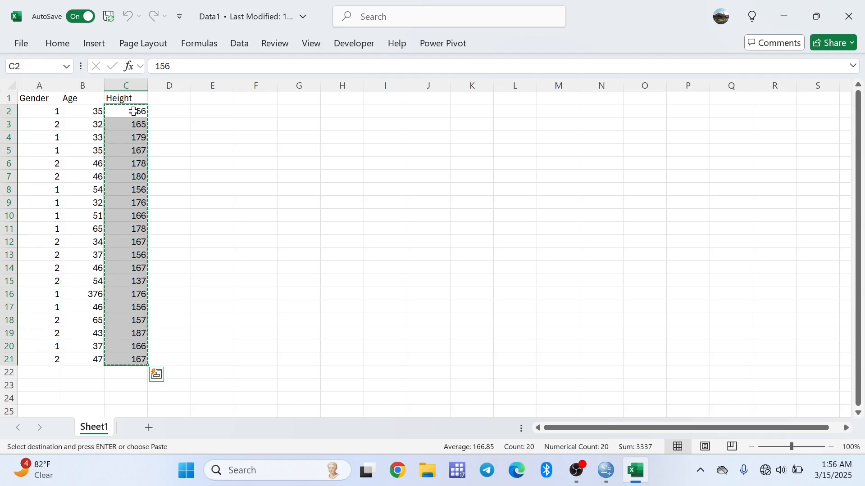
Paste the copied heights into the SPSS Height column starting at case 1, and return to the variable definitions.
key(alt+Tab)
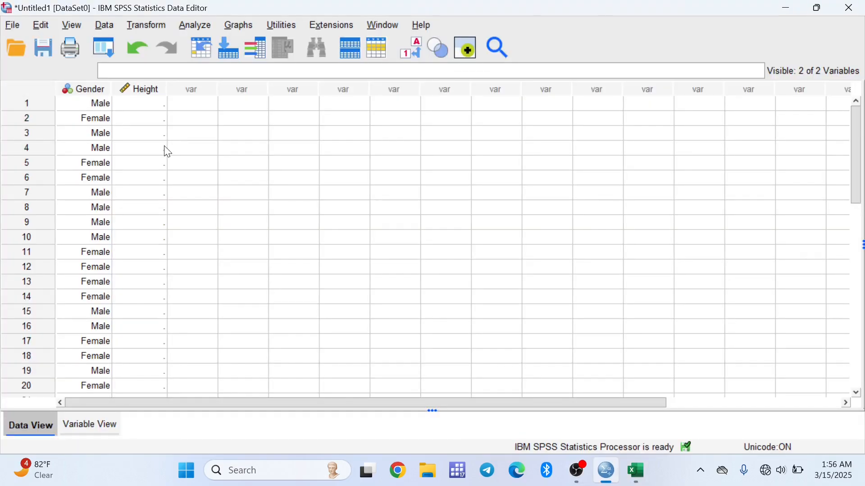
click(148, 108)
key(ctrl+v)
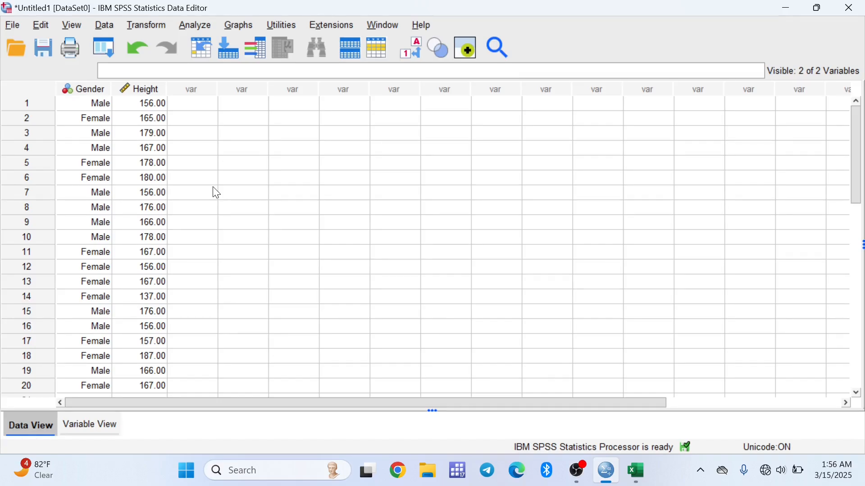
scroll(222, 243, down, 1)
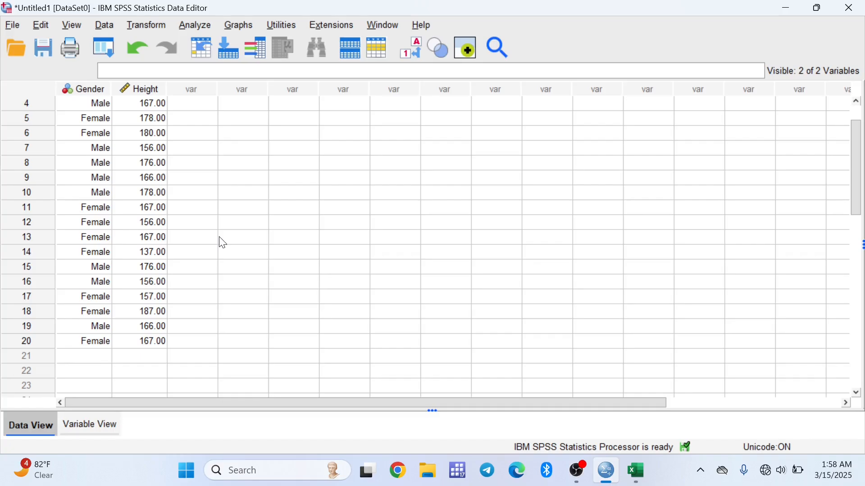
click(104, 421)
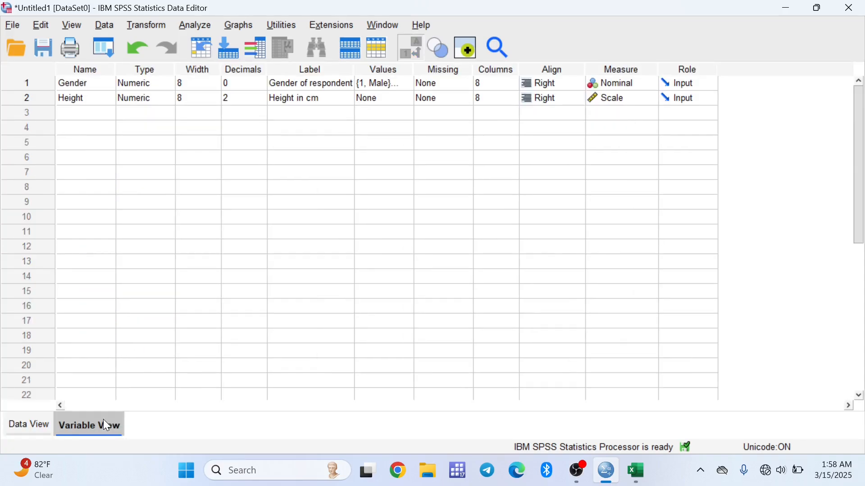
Close the Data1 workbook in Excel and import Data1.xlsx from the SPSS BOOTCAMP folder into SPSS, reading variable names from the first row.
click(32, 425)
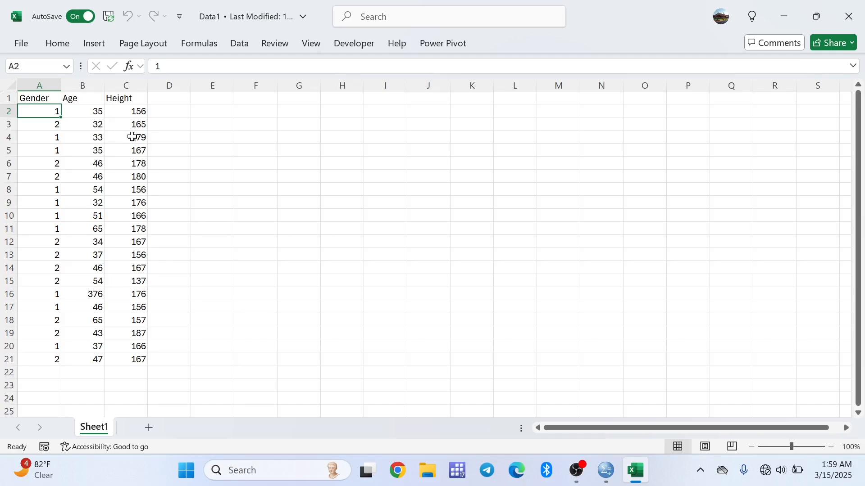
click(853, 17)
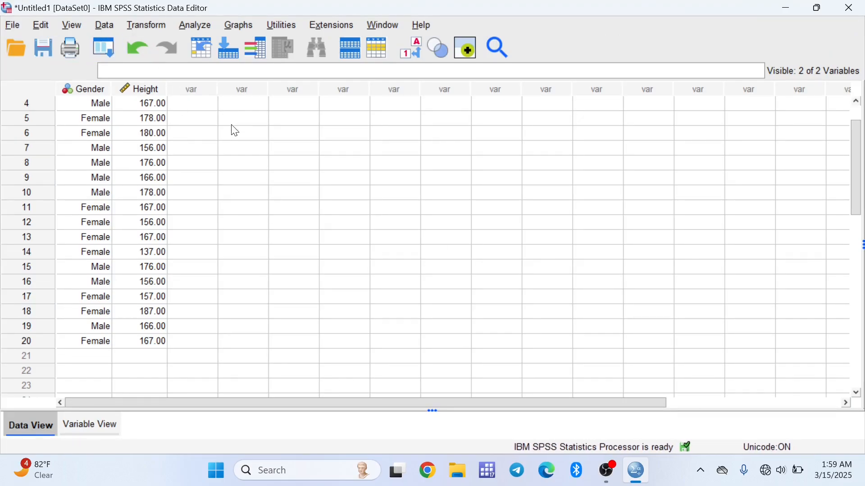
click(15, 26)
mouse_move(54, 59)
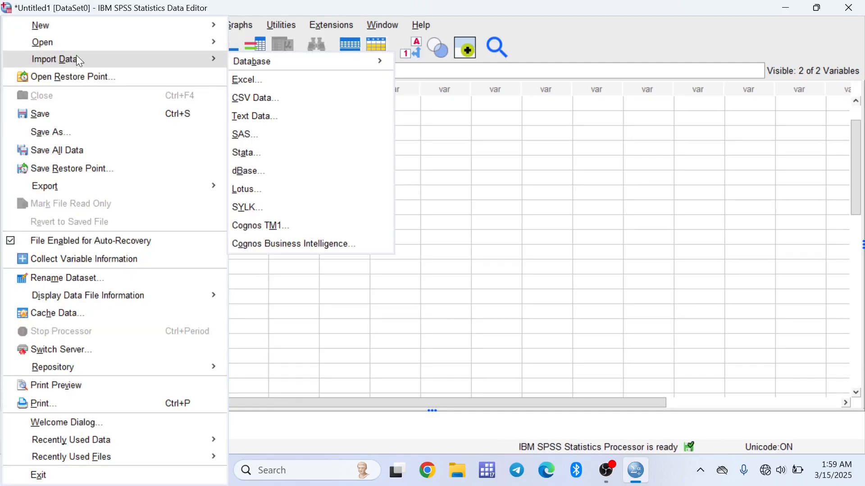
click(250, 81)
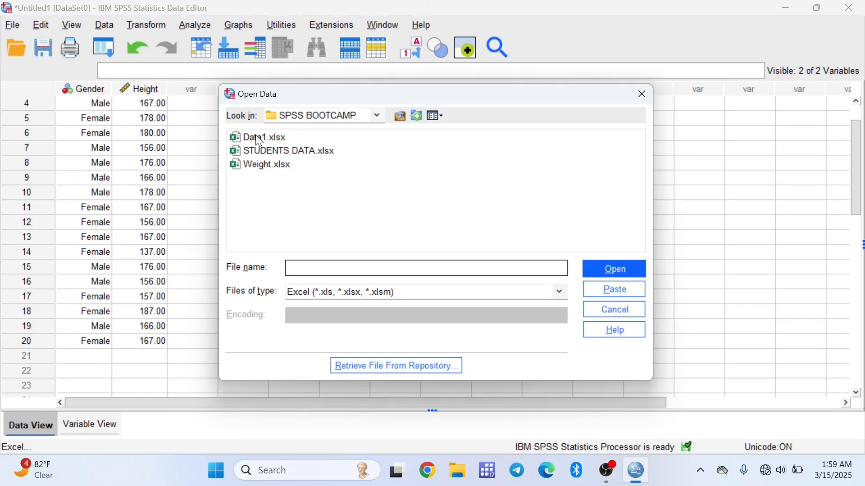
click(259, 138)
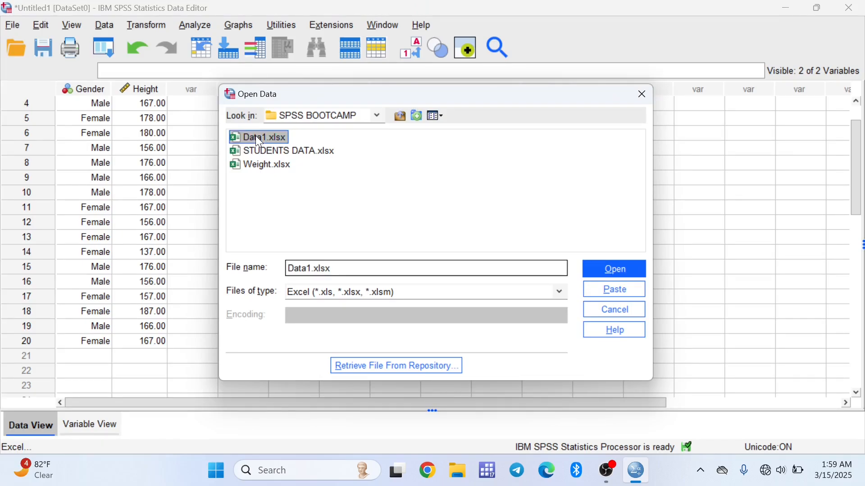
click(608, 270)
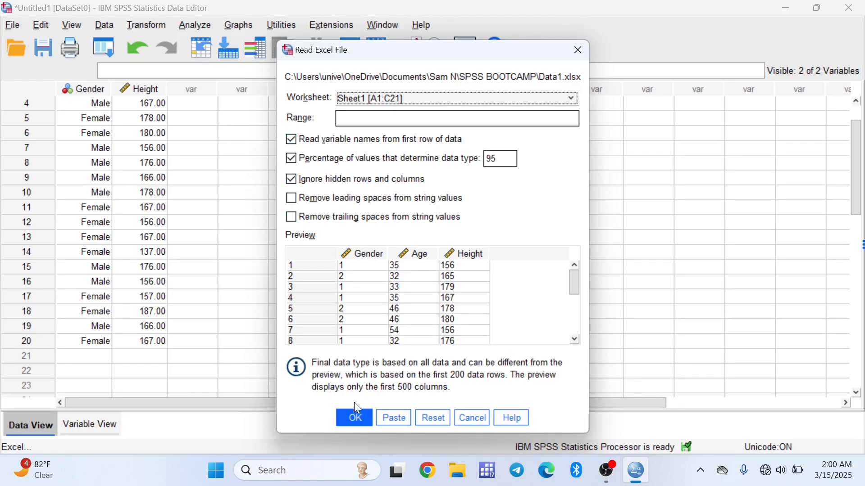
click(358, 419)
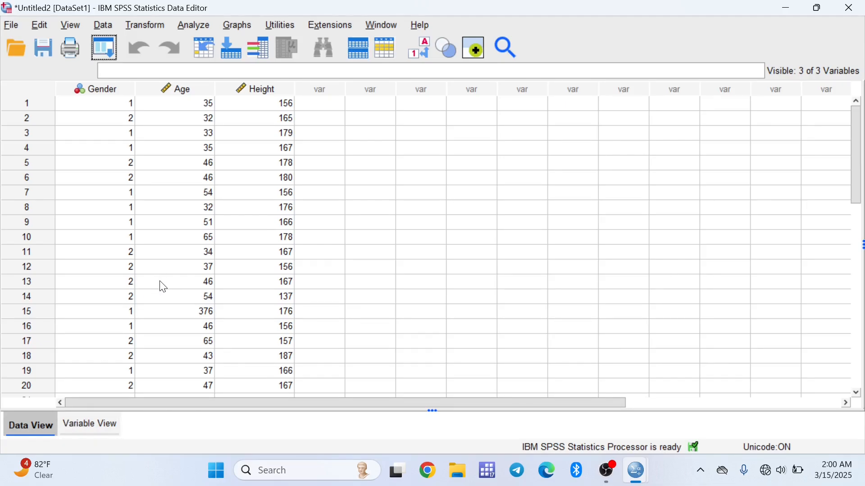
Examine the imported Gender codes in the data and how Gender, Age and Height are defined as variables.
mouse_move(114, 99)
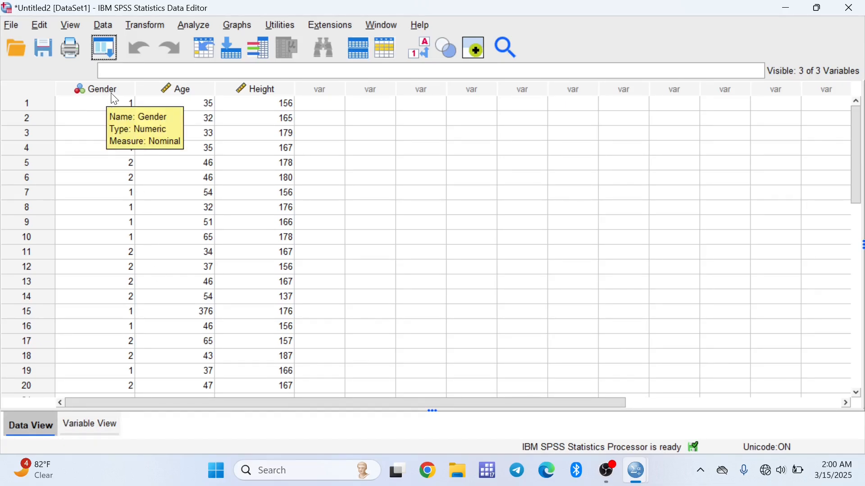
click(110, 425)
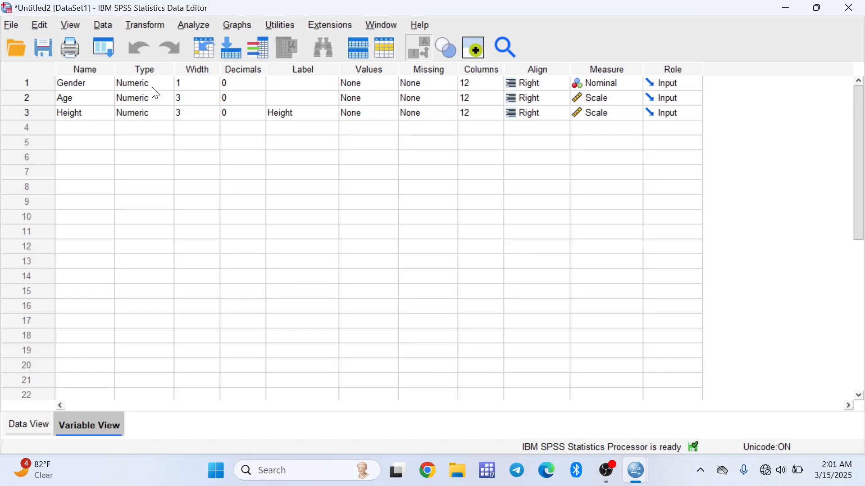
click(381, 86)
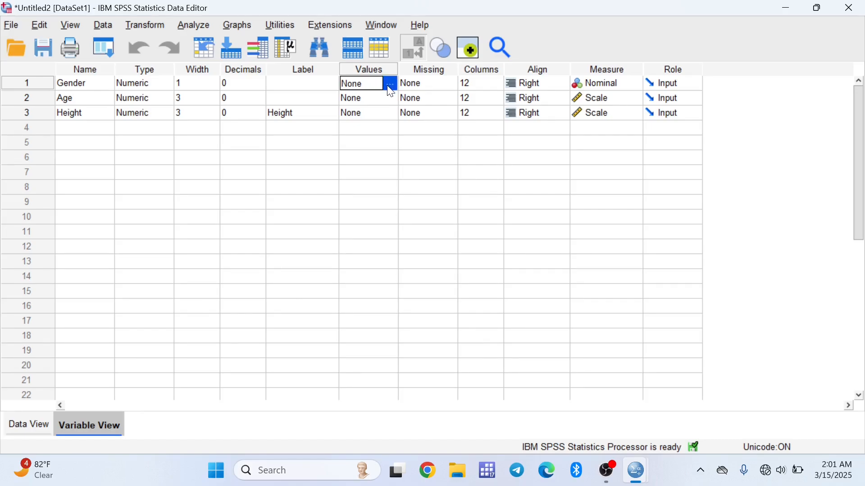
click(31, 428)
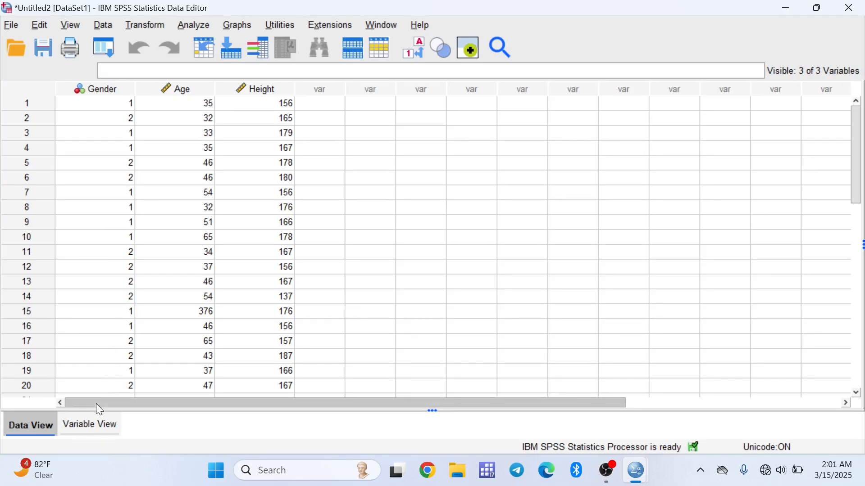
click(97, 422)
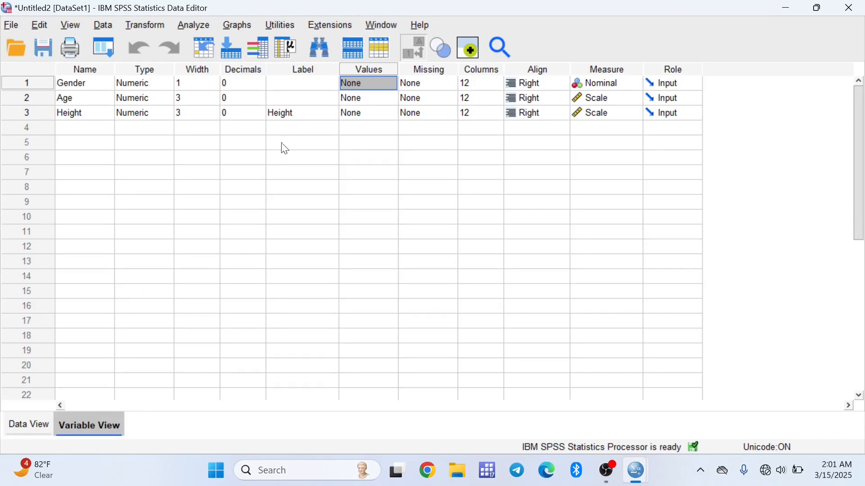
Assign the Gender variable the value labels 1 = Male and 2 = Female, and check them in the data.
click(385, 84)
click(392, 84)
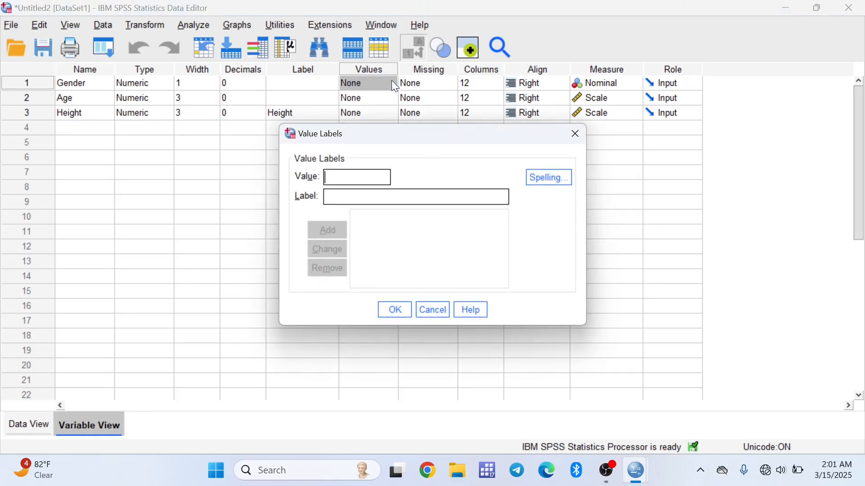
text(1)
click(376, 196)
text(Male)
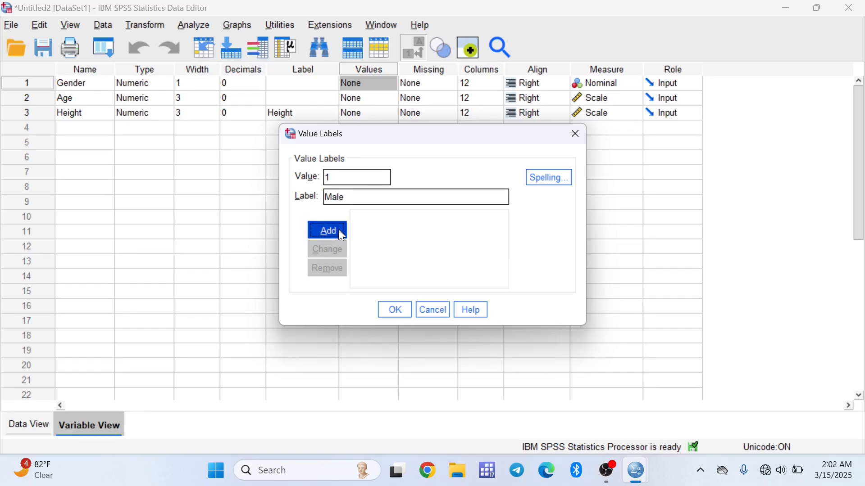
click(338, 229)
text(2)
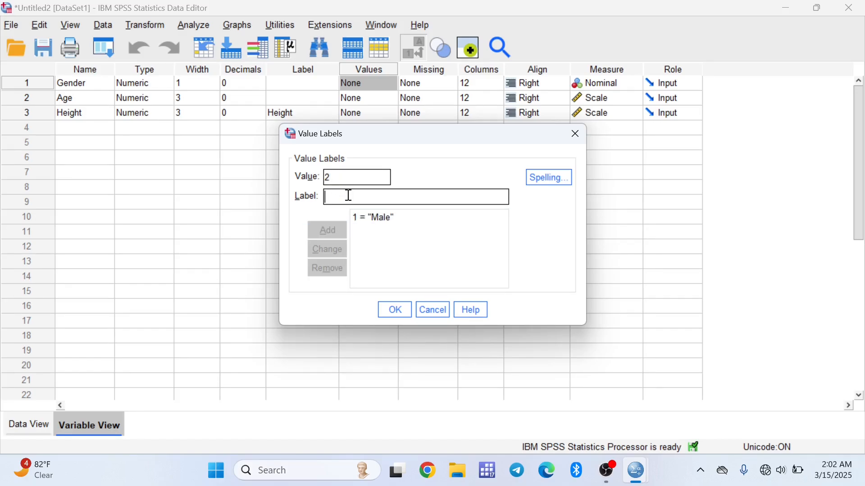
click(349, 196)
text(Female)
click(331, 228)
click(390, 311)
click(36, 421)
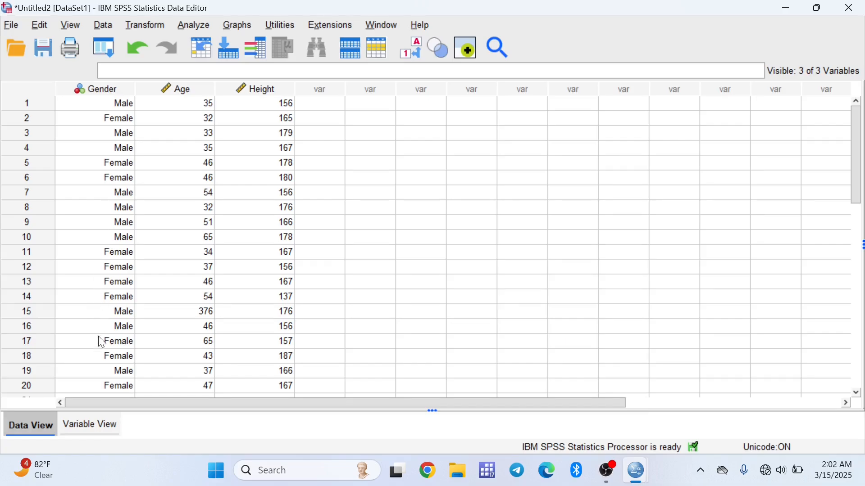
Return to the variable definitions and select the Label cells of Gender and Age in turn.
click(90, 425)
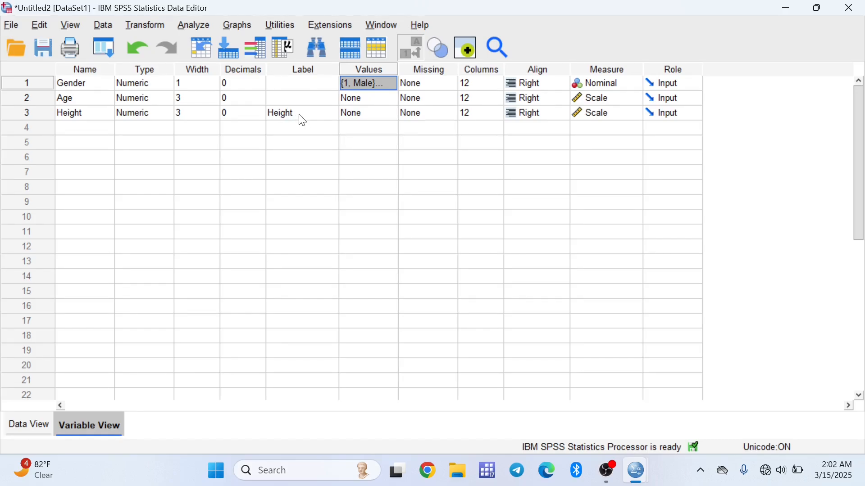
click(300, 81)
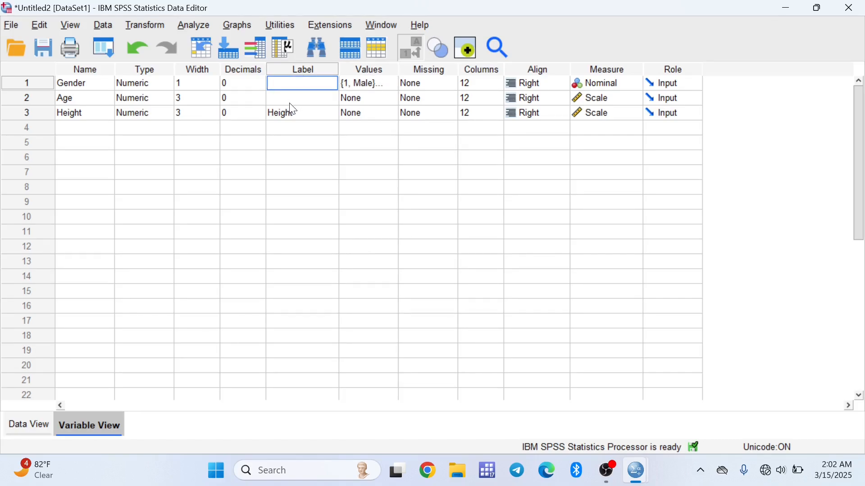
click(293, 99)
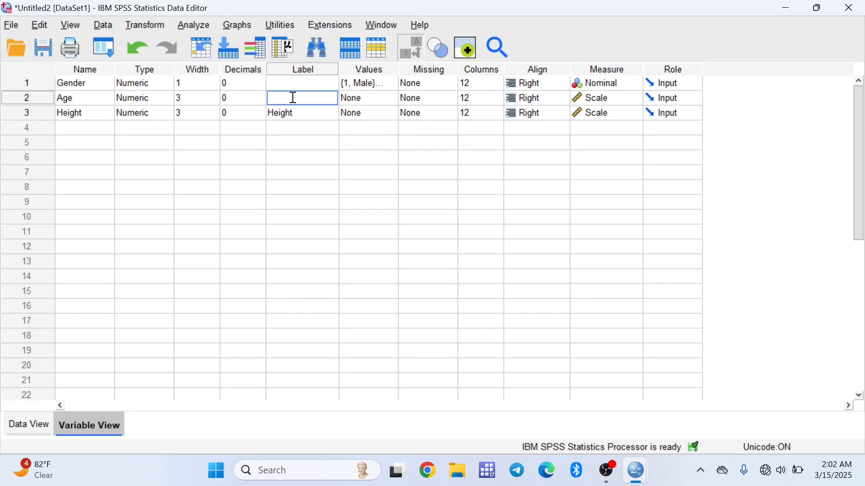